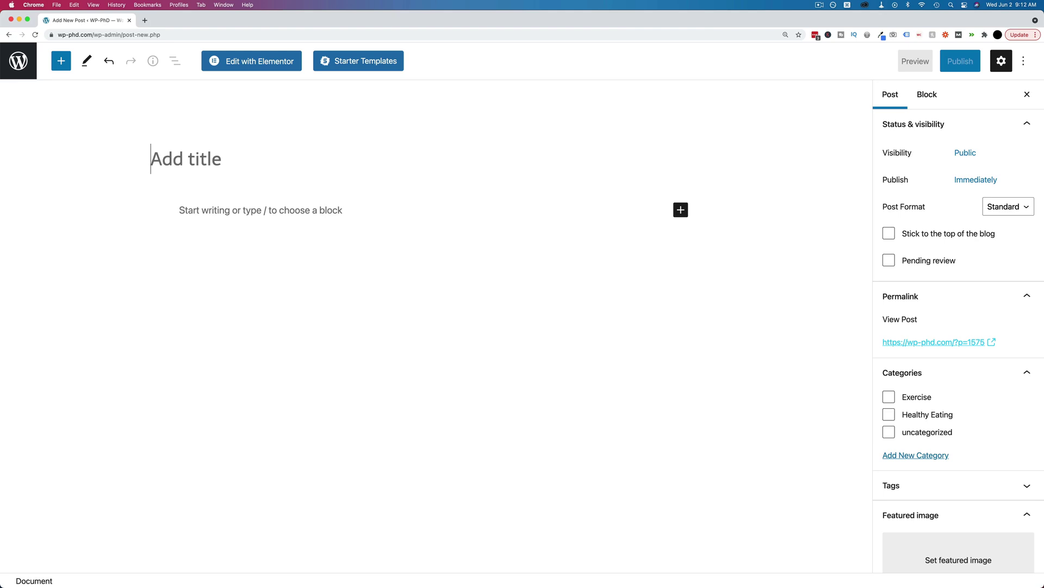
Title the post "Post Workout Smoothie" and write the first paragraph as "This is the best smoothie."
text(Post Workout Smoothie)
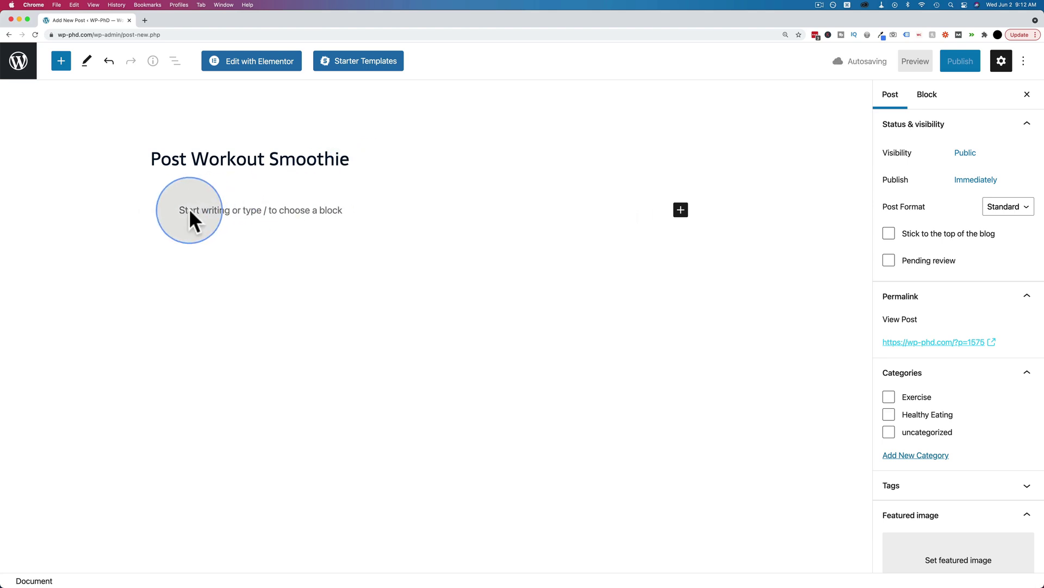
click(278, 211)
text(T)
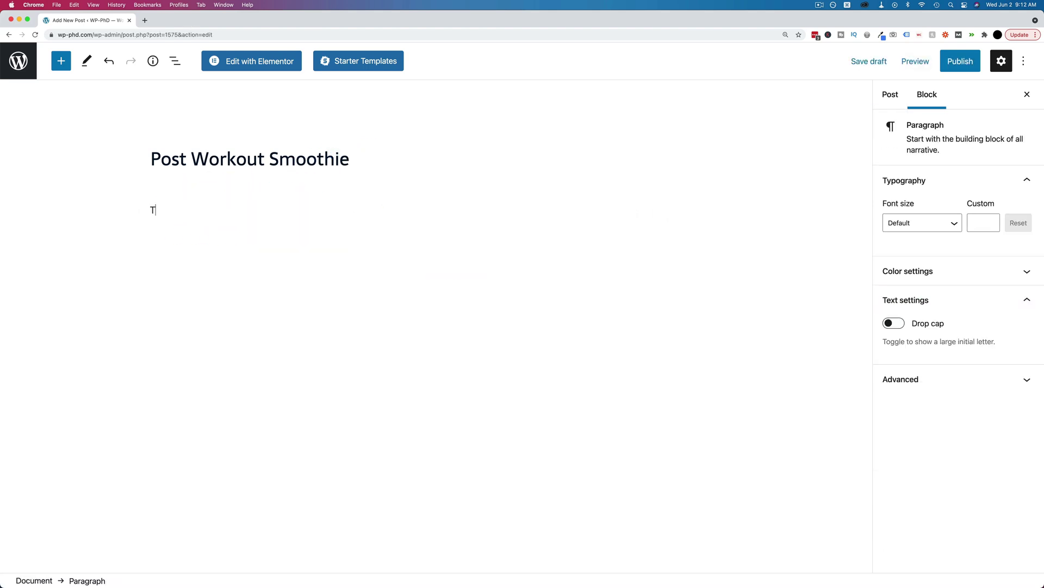
text(his is the best smoothie.)
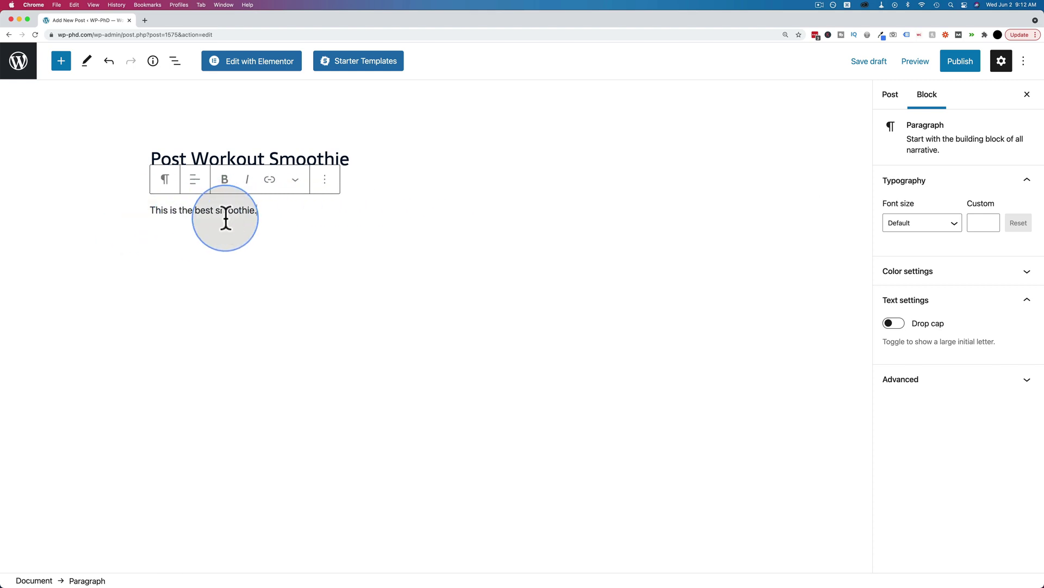
Add a second paragraph reading "This is the second paragraph." and paste a copy of it below as another paragraph
key(Return)
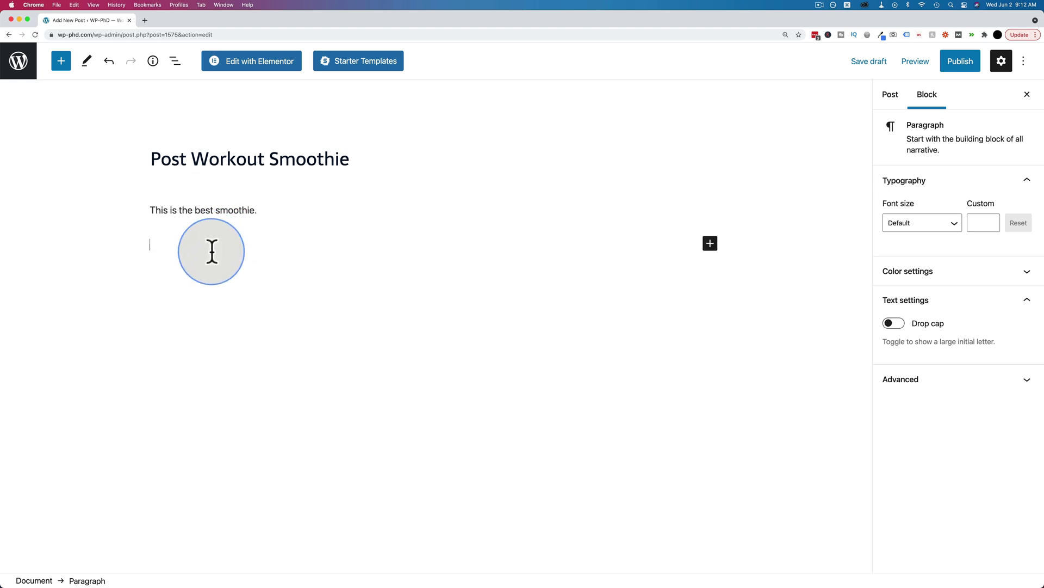
text(This is the second paragraph.)
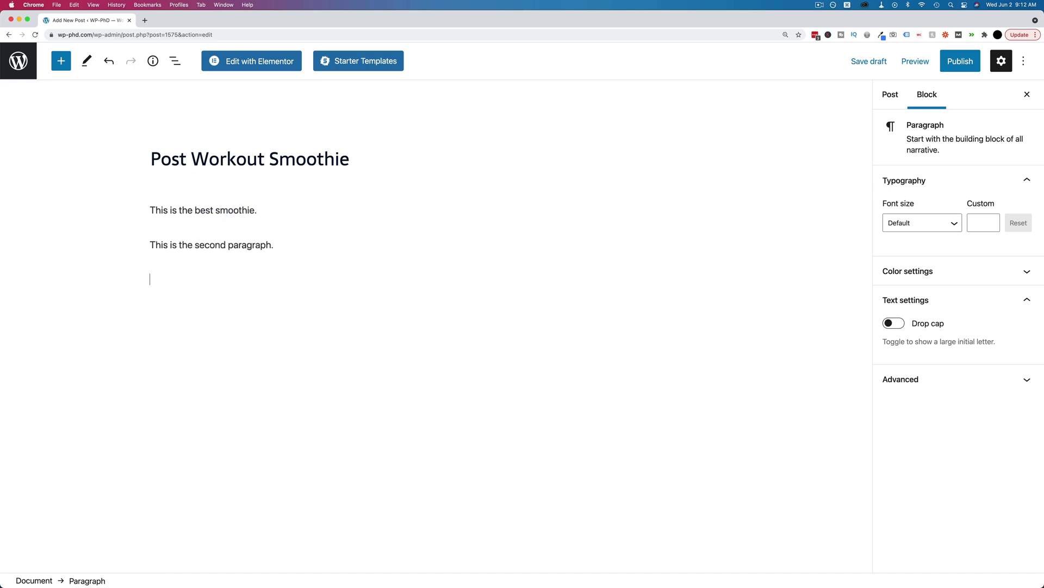
triple_click(212, 244)
key(super+c)
click(216, 279)
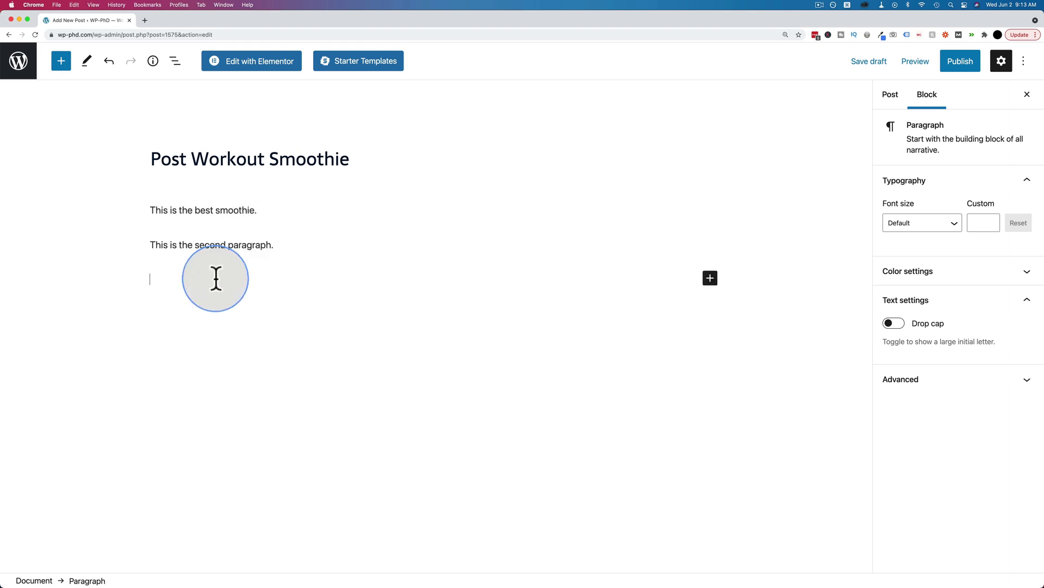
key(super+v)
Replace the word "second" with "third" in the copied paragraph so it reads "This is the third paragraph."
double_click(216, 279)
text(thrid)
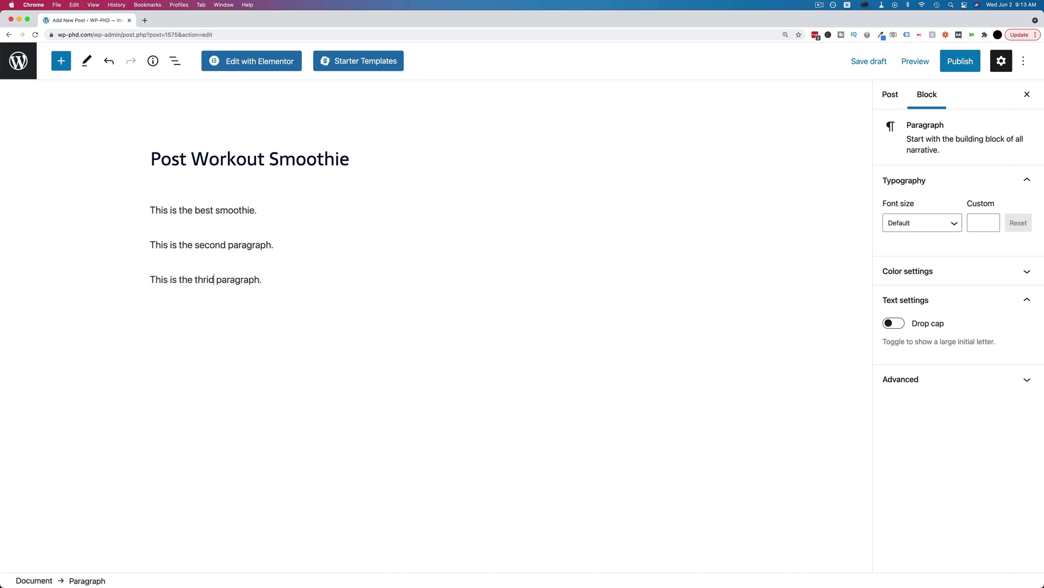
click(292, 285)
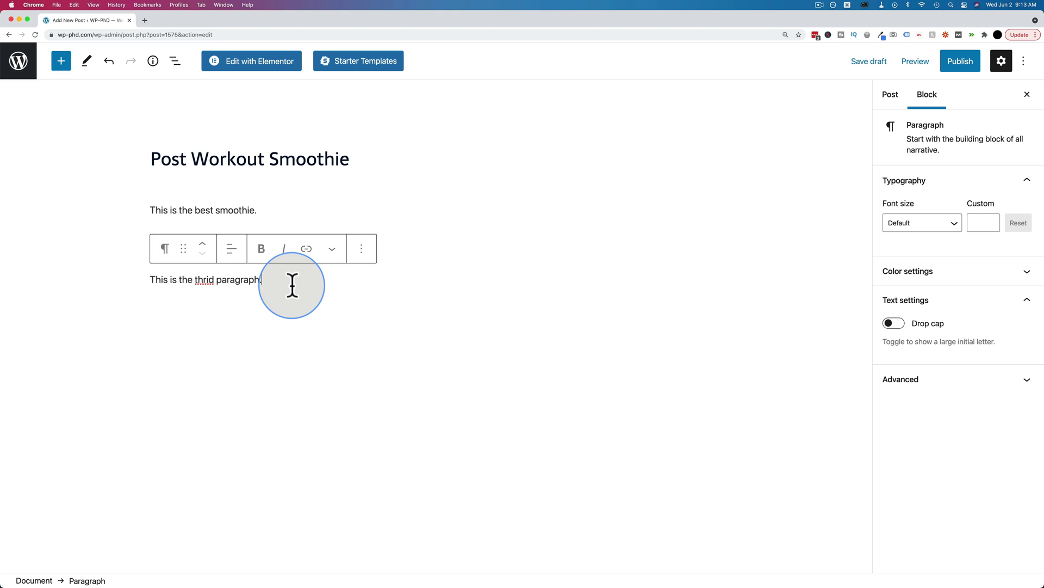
double_click(204, 280)
text(third)
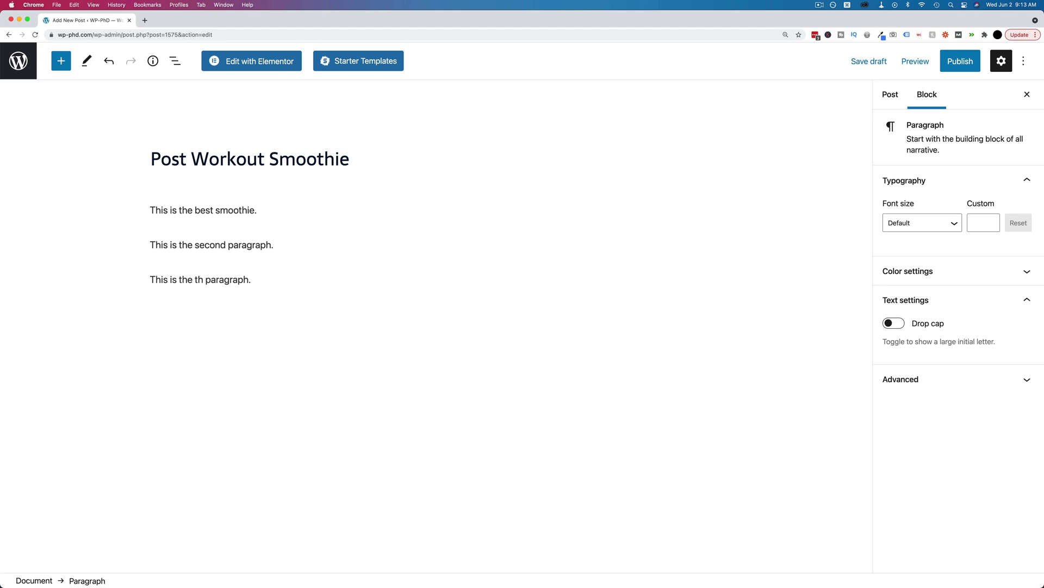
click(223, 326)
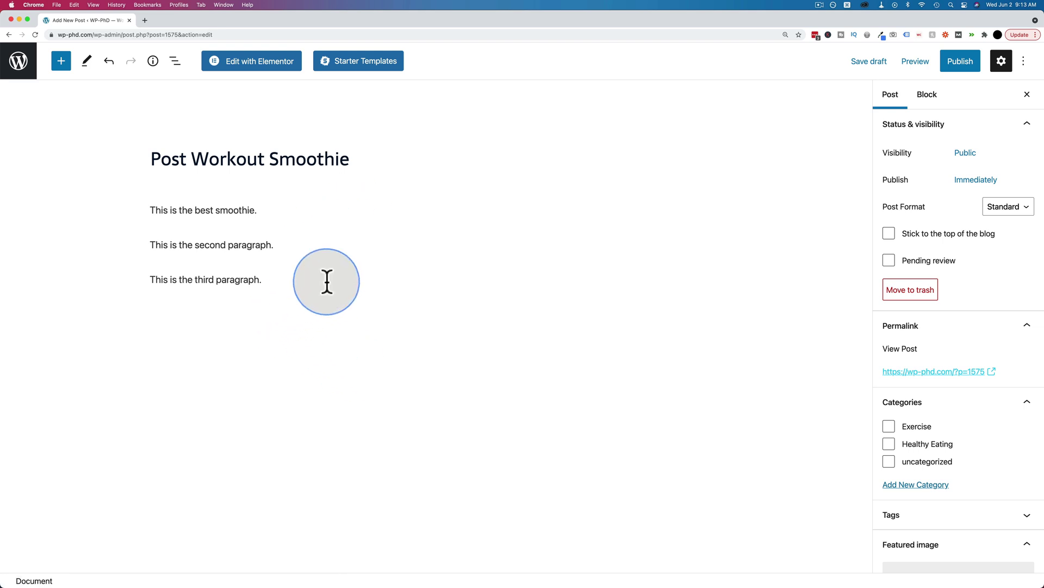
Open the full block library for the gap between the second and third paragraphs and look through its block categories
click(393, 279)
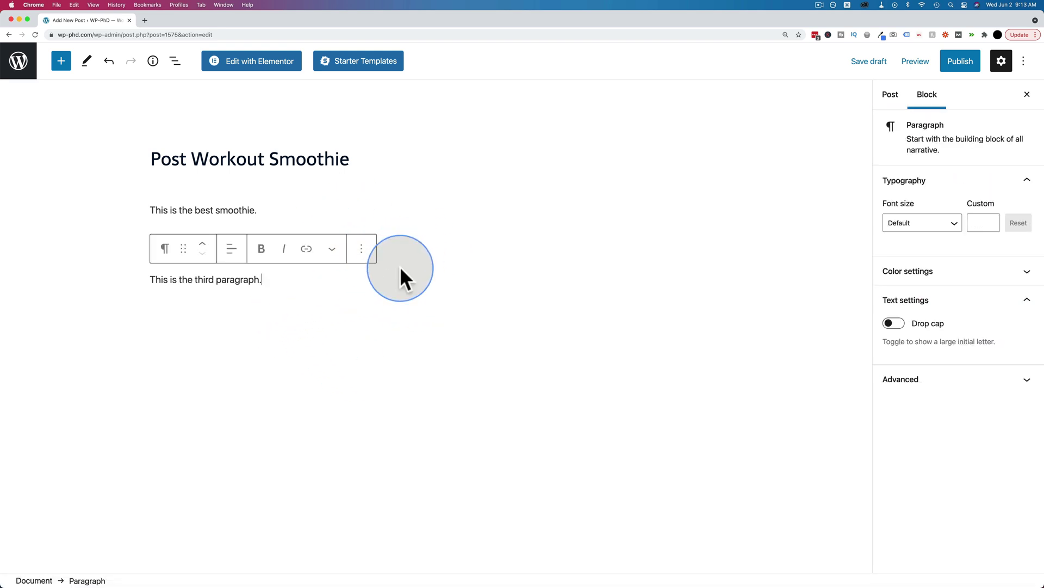
click(399, 249)
click(436, 262)
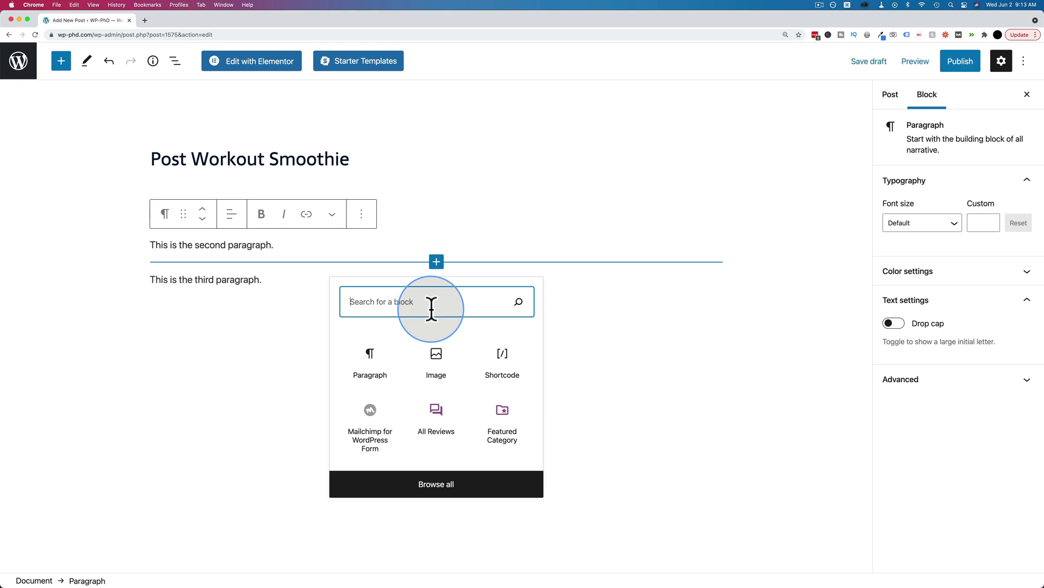
click(439, 485)
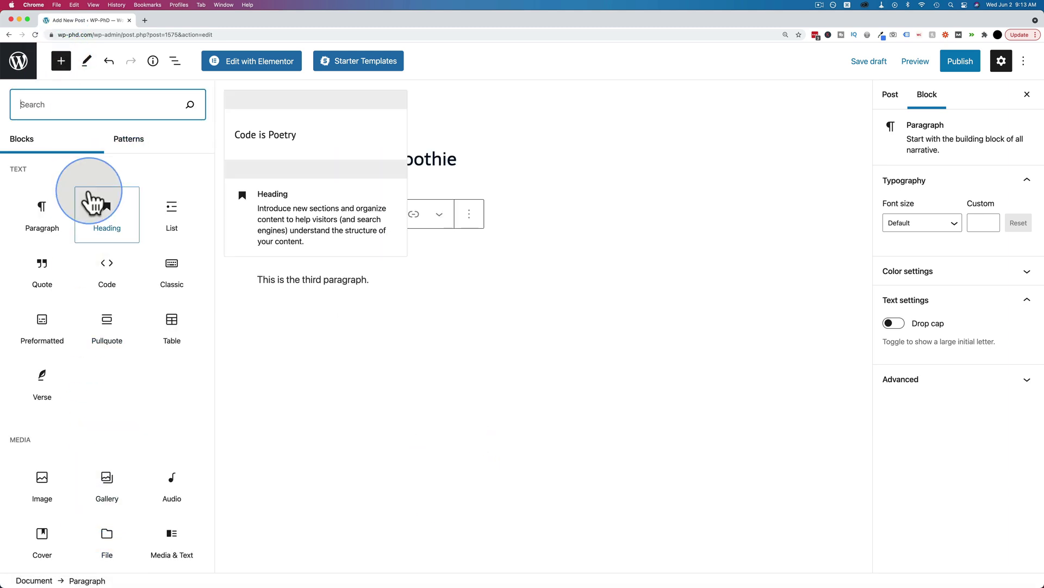
scroll(90, 201, down, 1)
scroll(89, 191, down, 10)
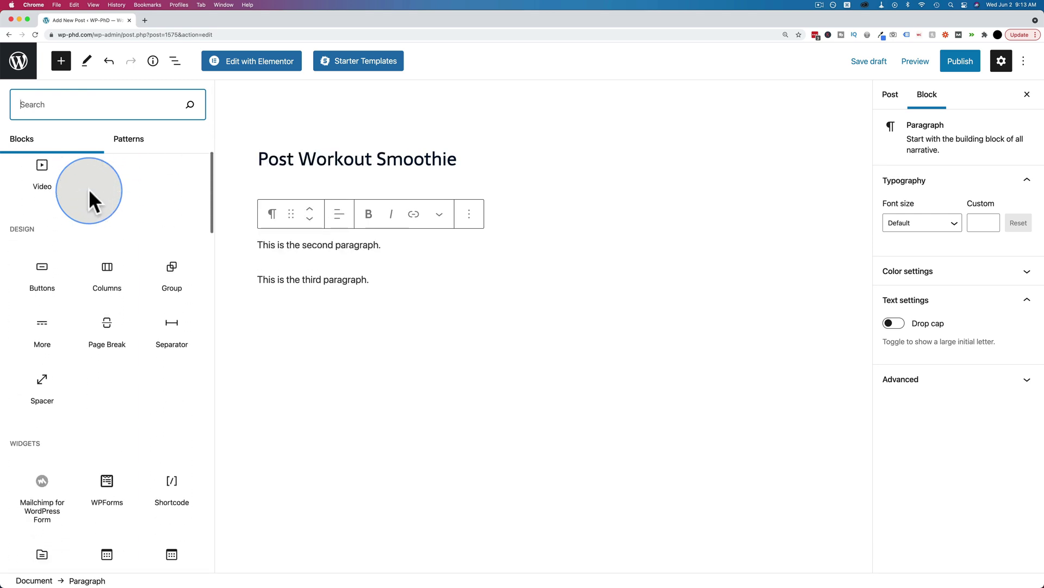
scroll(89, 189, down, 5)
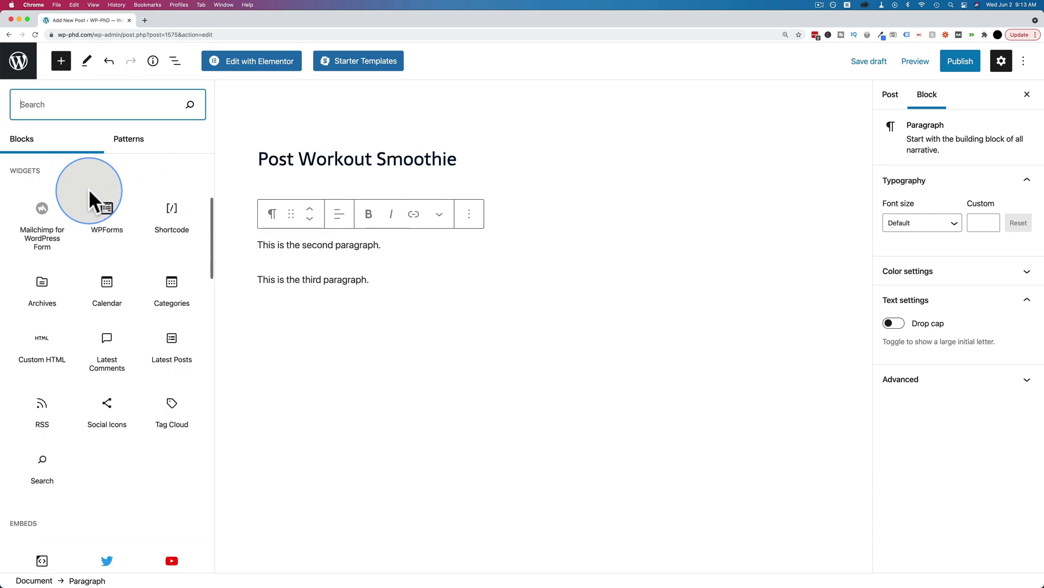
scroll(89, 188, down, 10)
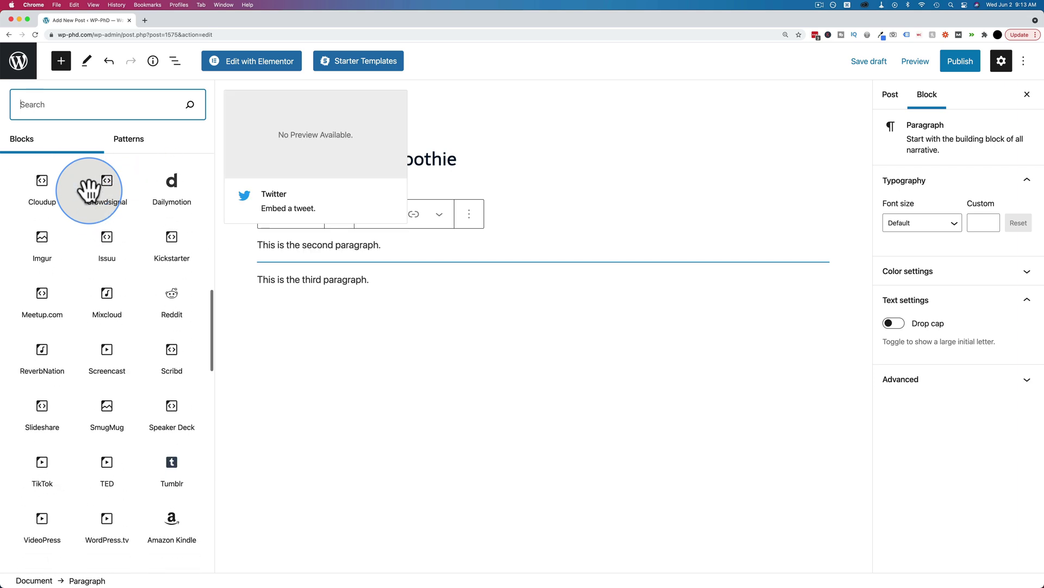
scroll(92, 202, down, 10)
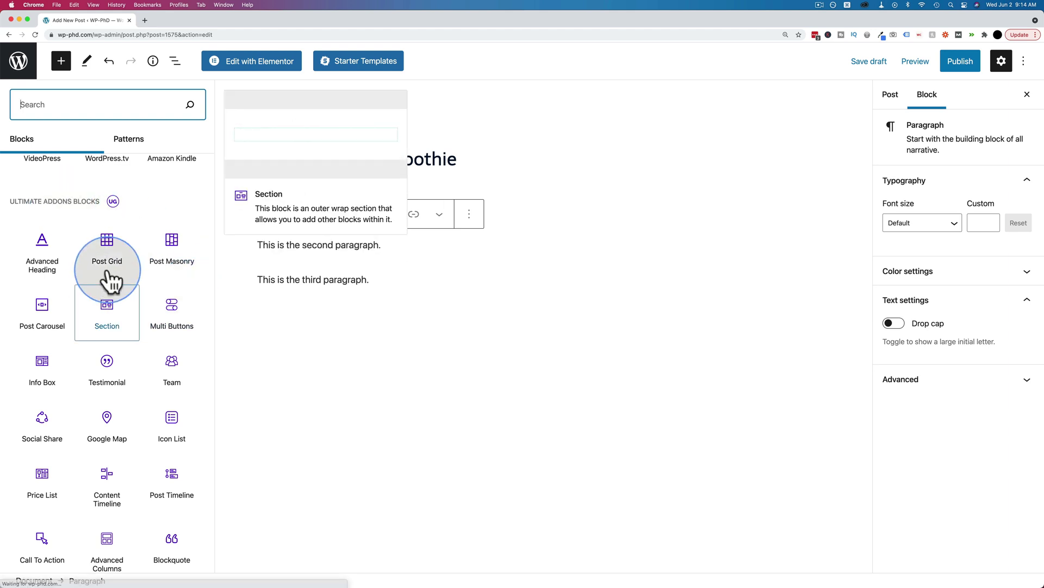
scroll(88, 446, down, 5)
scroll(84, 438, up, 10)
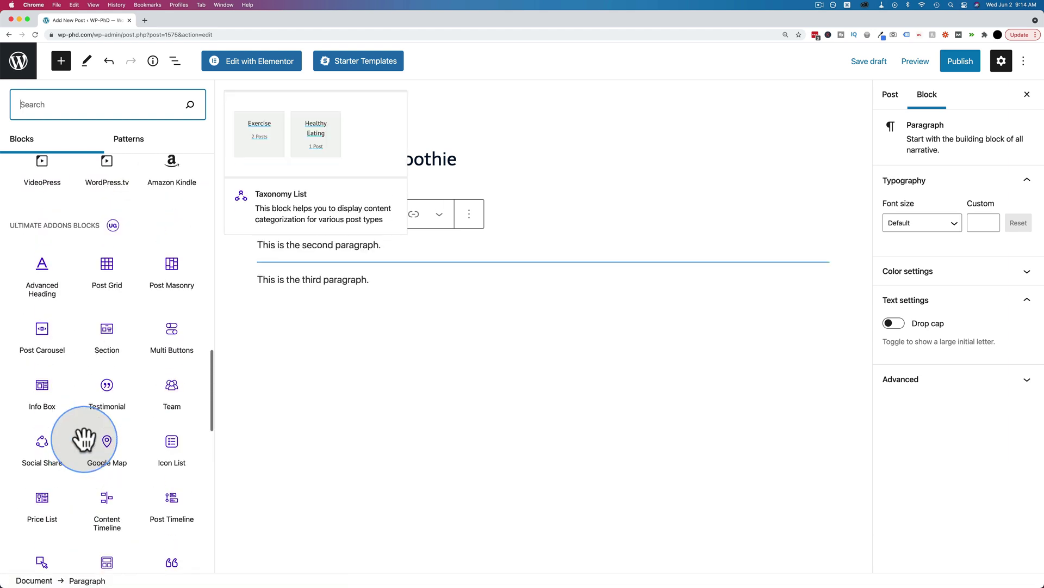
scroll(85, 443, up, 10)
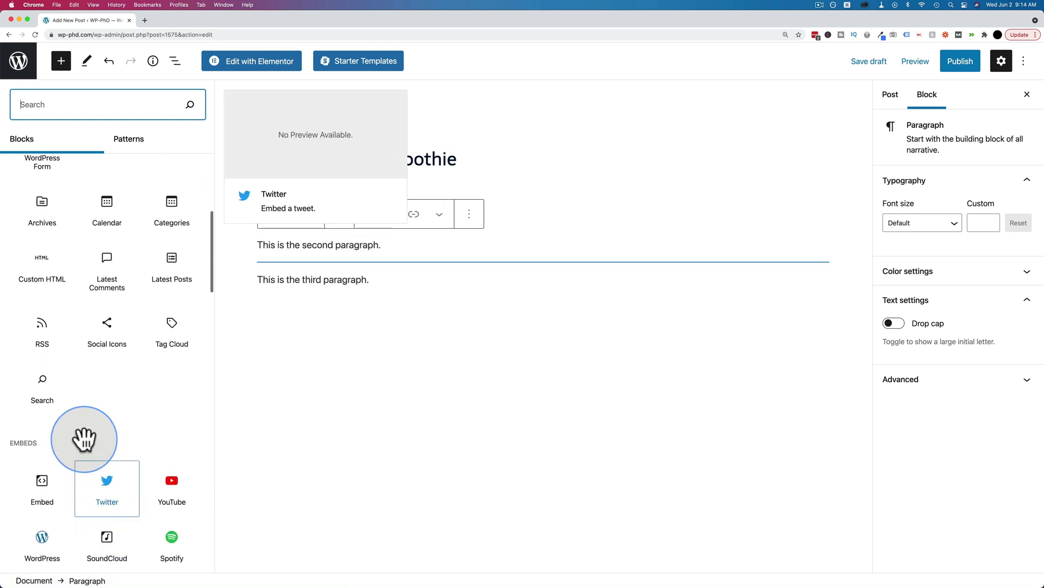
scroll(83, 439, up, 3)
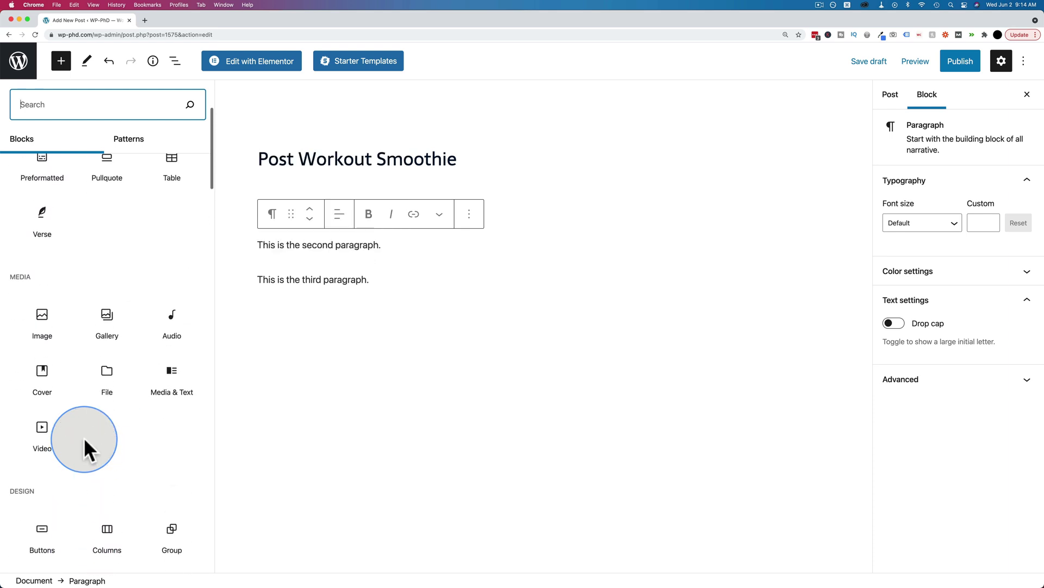
Insert an Image block between the second and third paragraphs and browse the media library for a picture
mouse_move(48, 346)
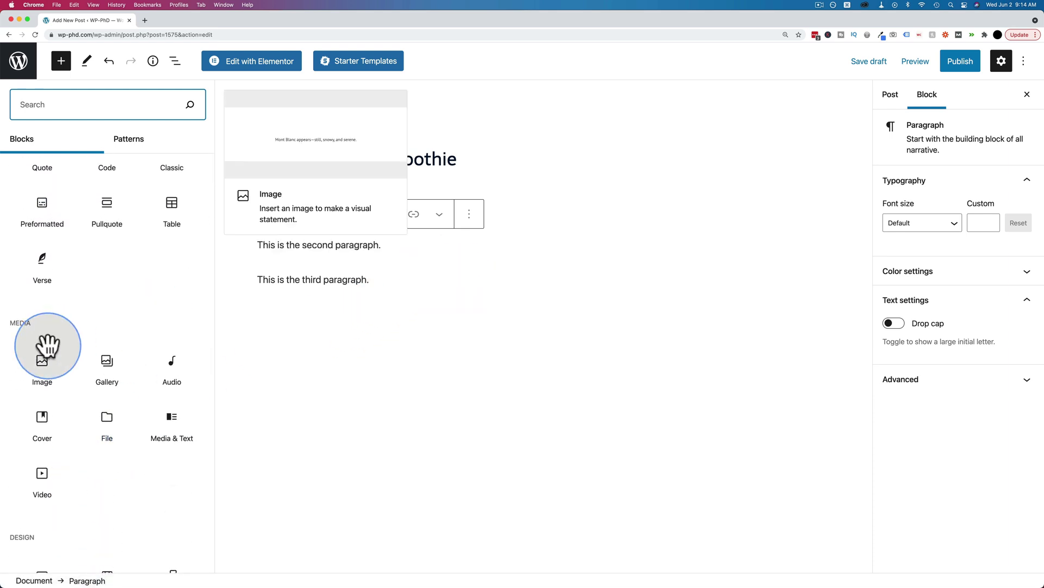
click(43, 367)
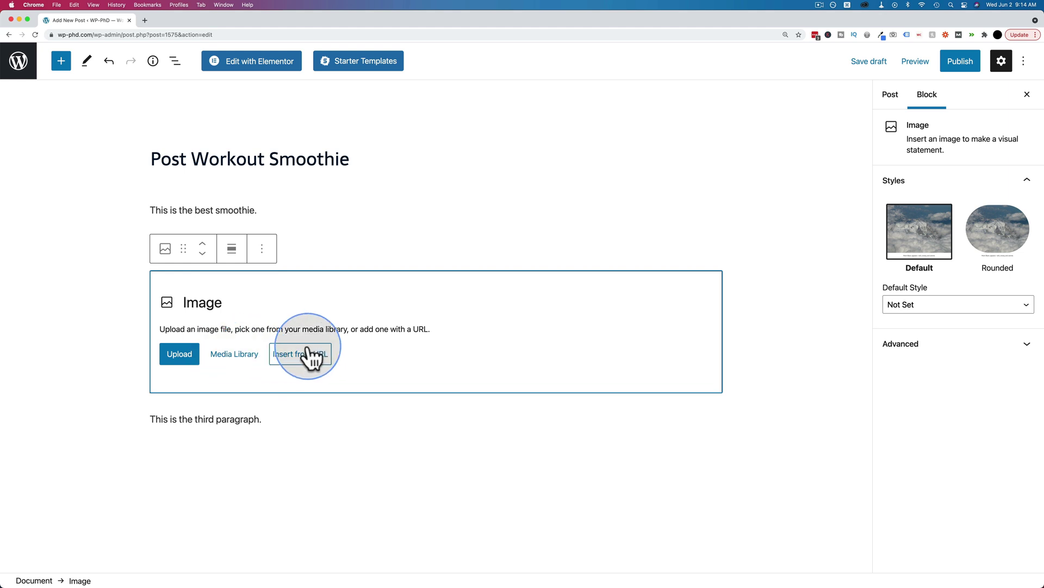
click(231, 355)
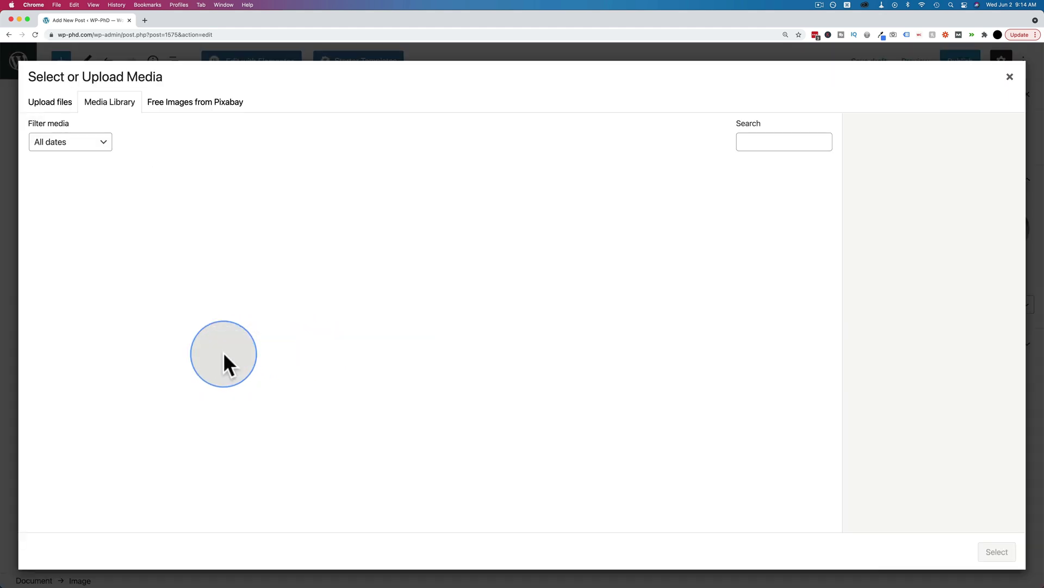
scroll(281, 175, down, 3)
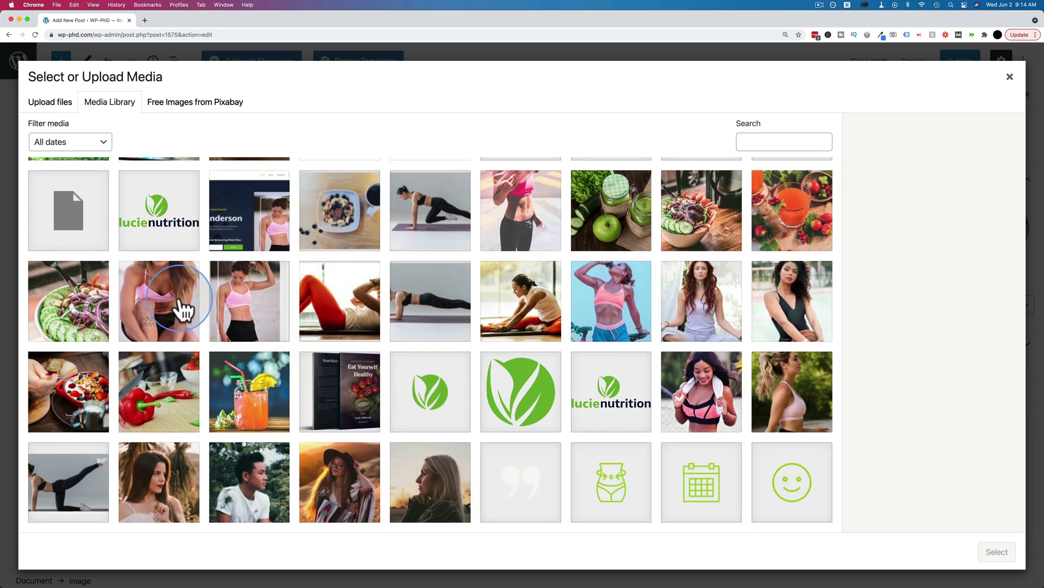
Search the free Pixabay images for "smoothie" and insert the picture of pink and green smoothies with strawberry and kiwi
click(208, 106)
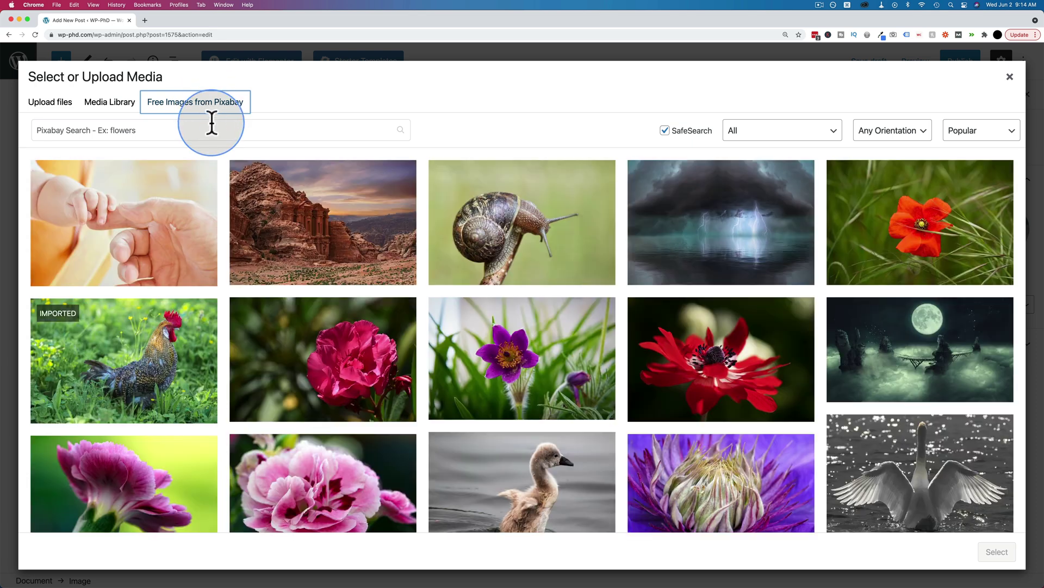
click(212, 124)
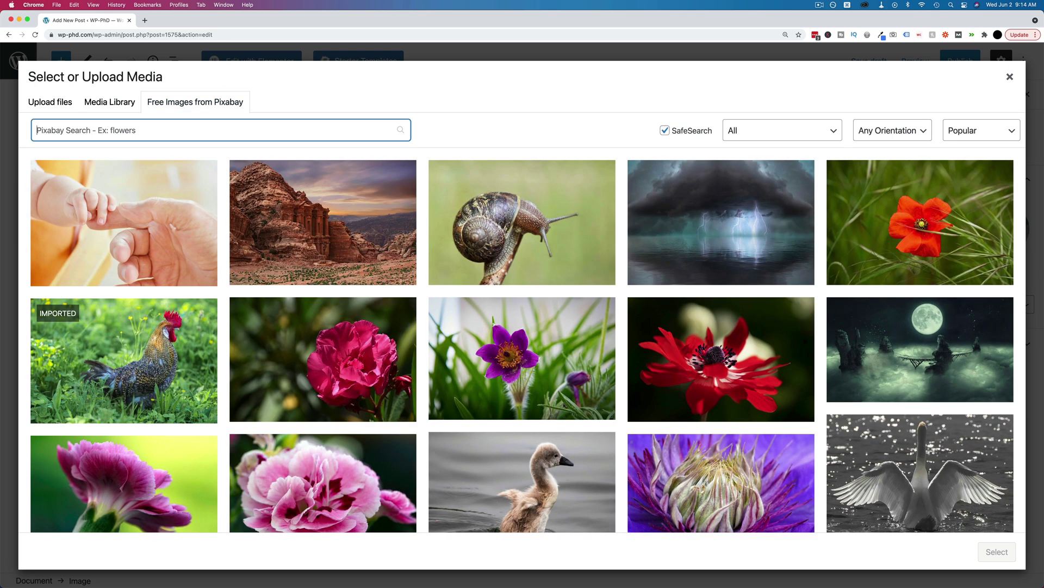
text(smoothie)
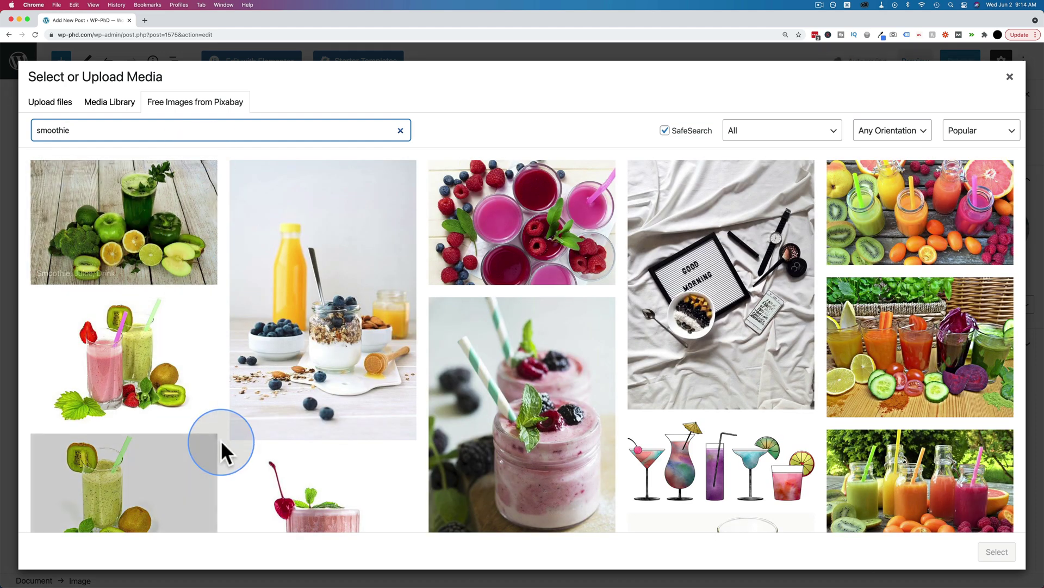
click(144, 233)
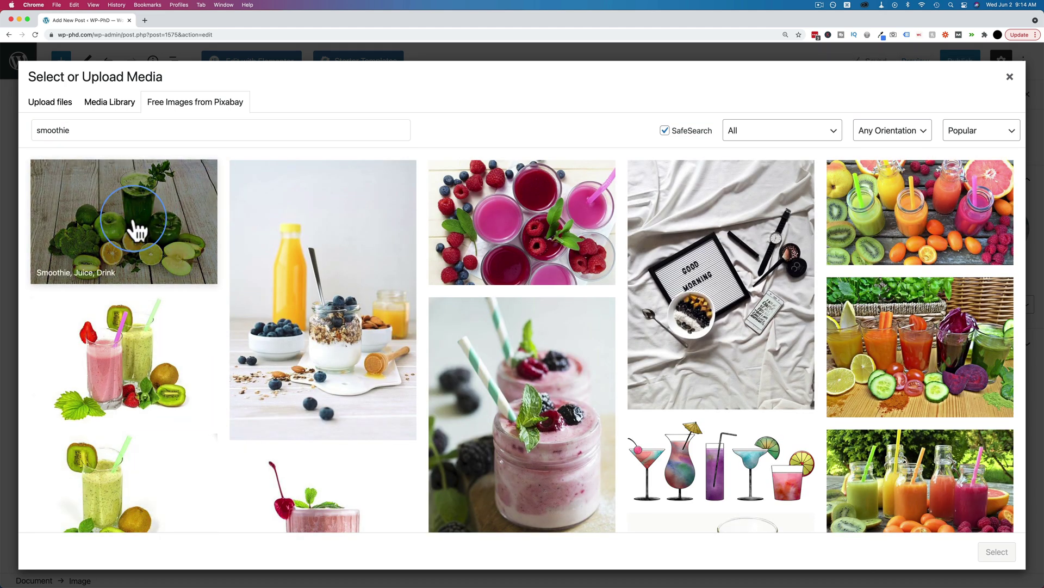
click(142, 334)
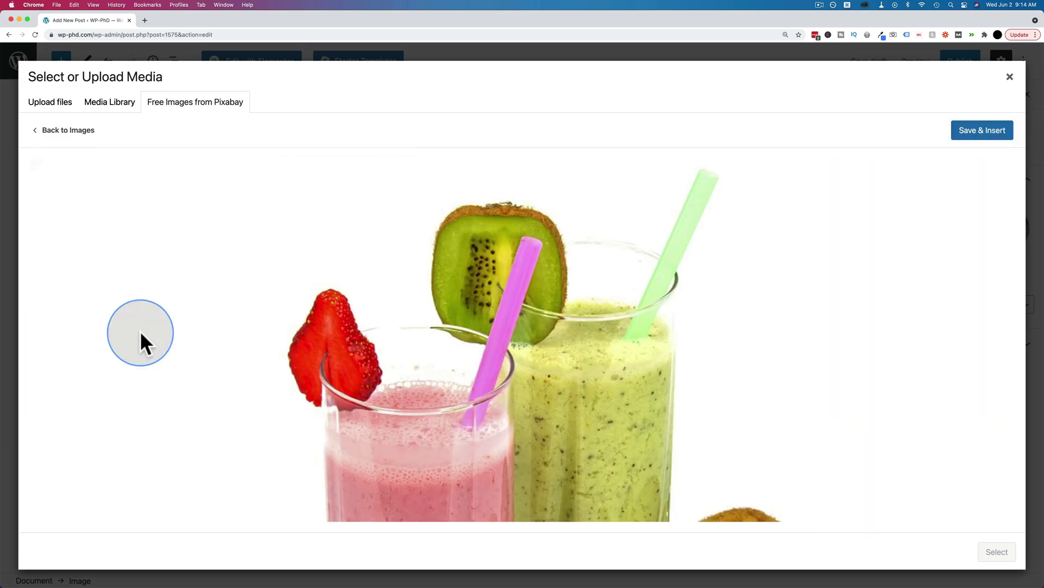
scroll(662, 436, down, 3)
scroll(662, 436, up, 3)
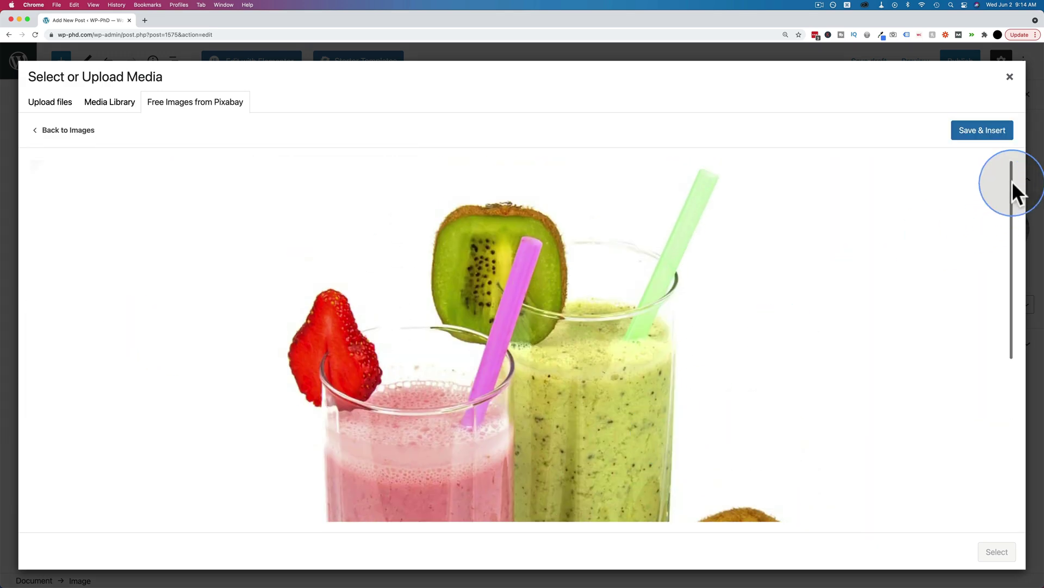
click(982, 135)
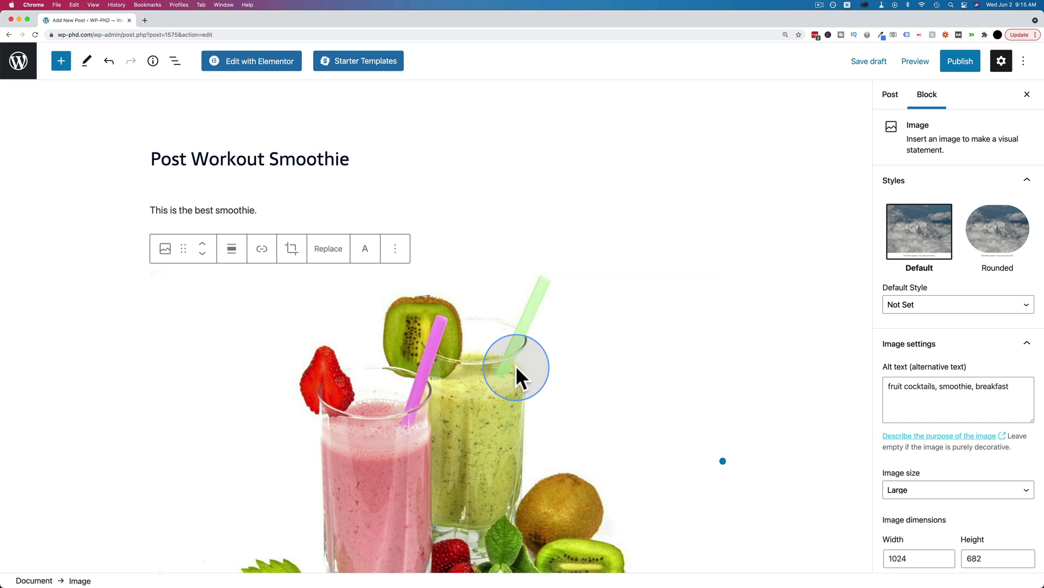
Check the inserted smoothie image in the editor, preview the post in a new tab and examine it down to the comment form
scroll(512, 356, down, 3)
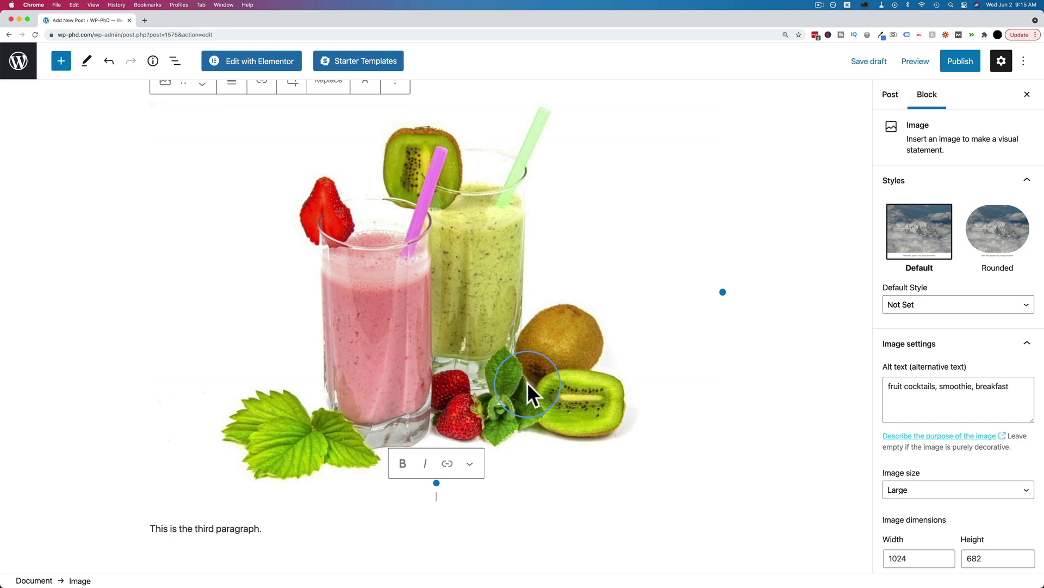
click(527, 382)
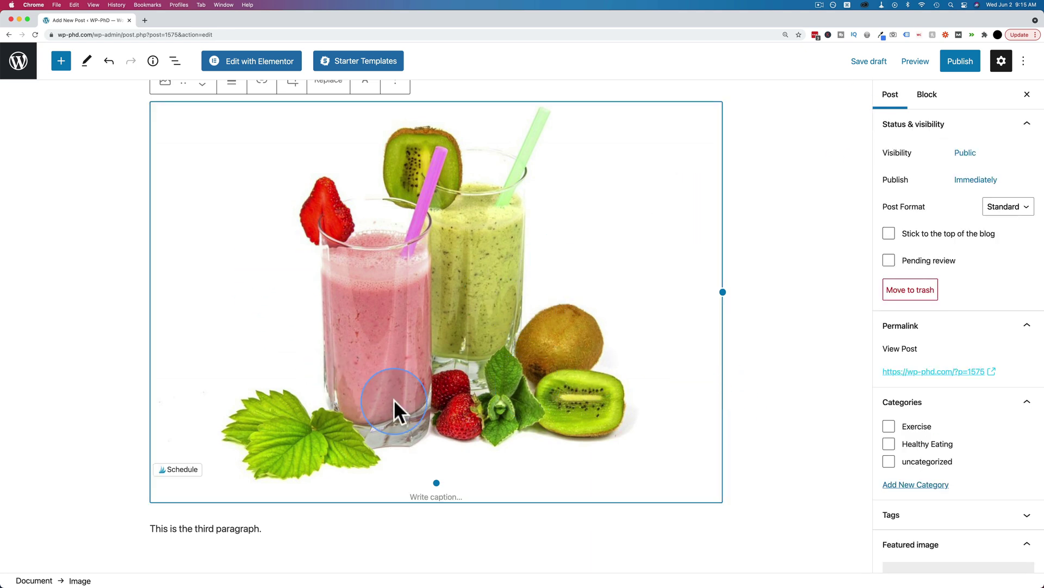
scroll(393, 399, up, 4)
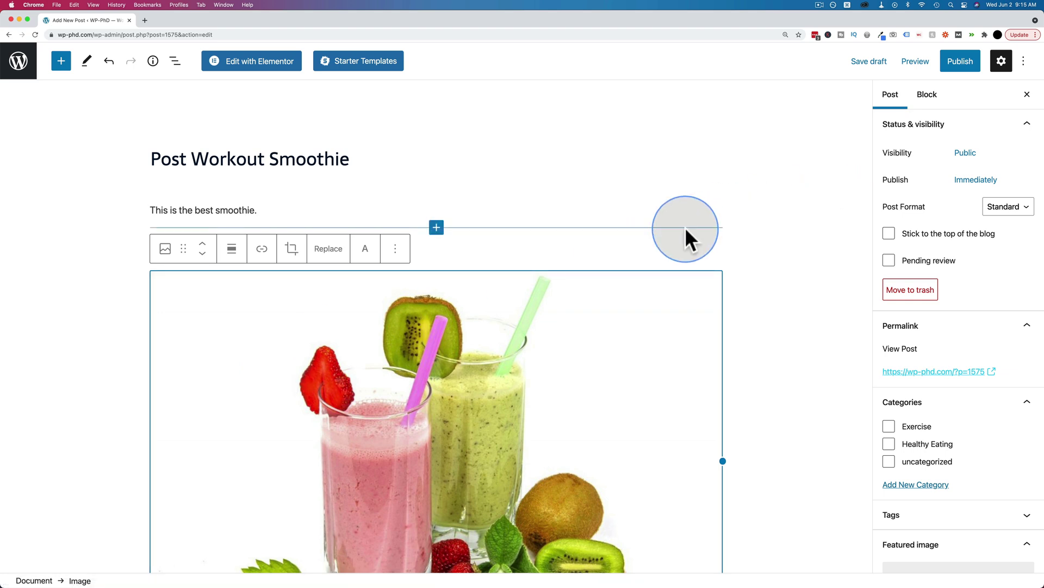
click(915, 61)
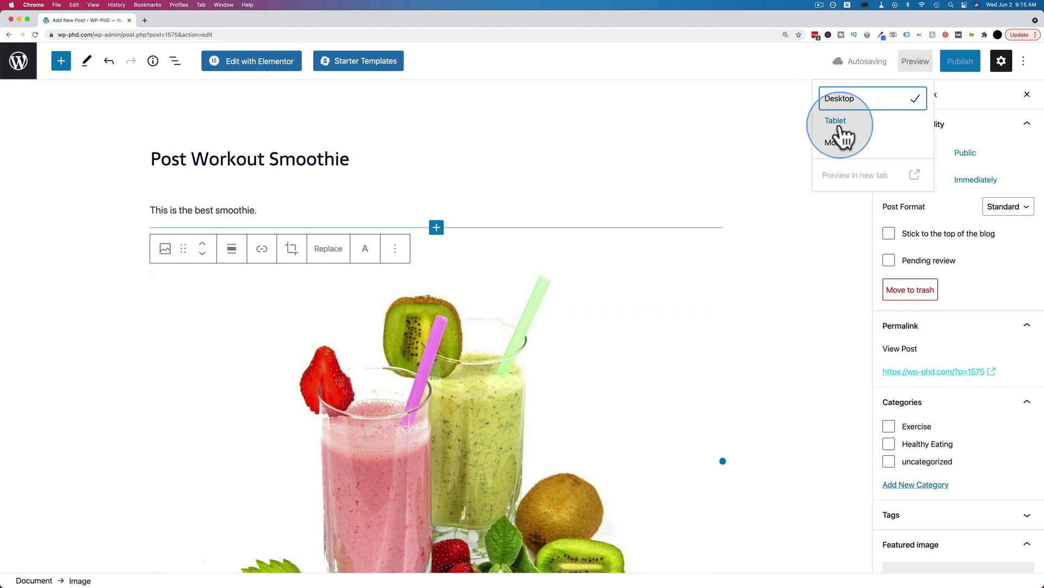
click(843, 173)
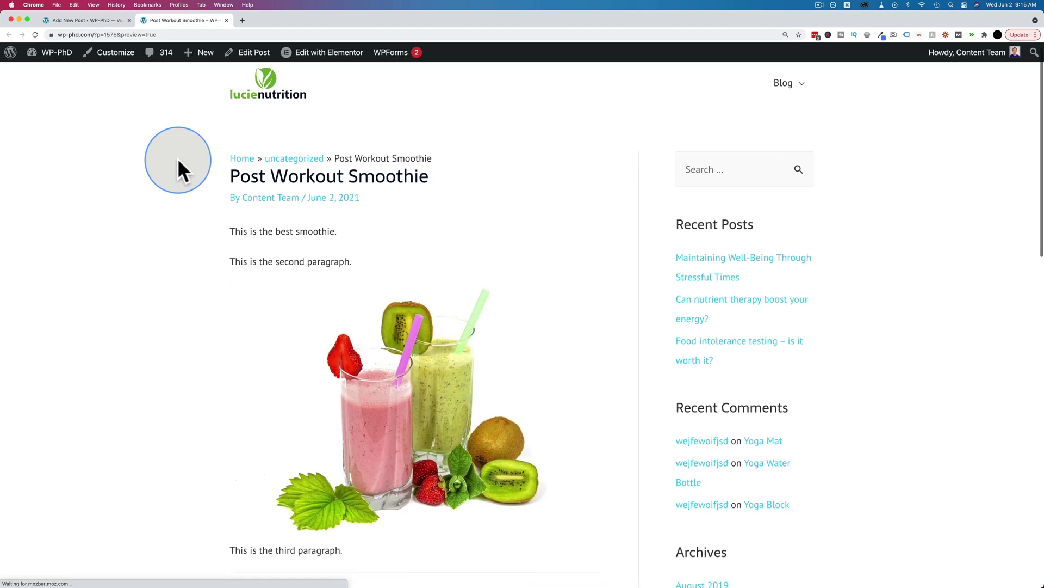
scroll(178, 161, down, 1)
scroll(179, 161, down, 5)
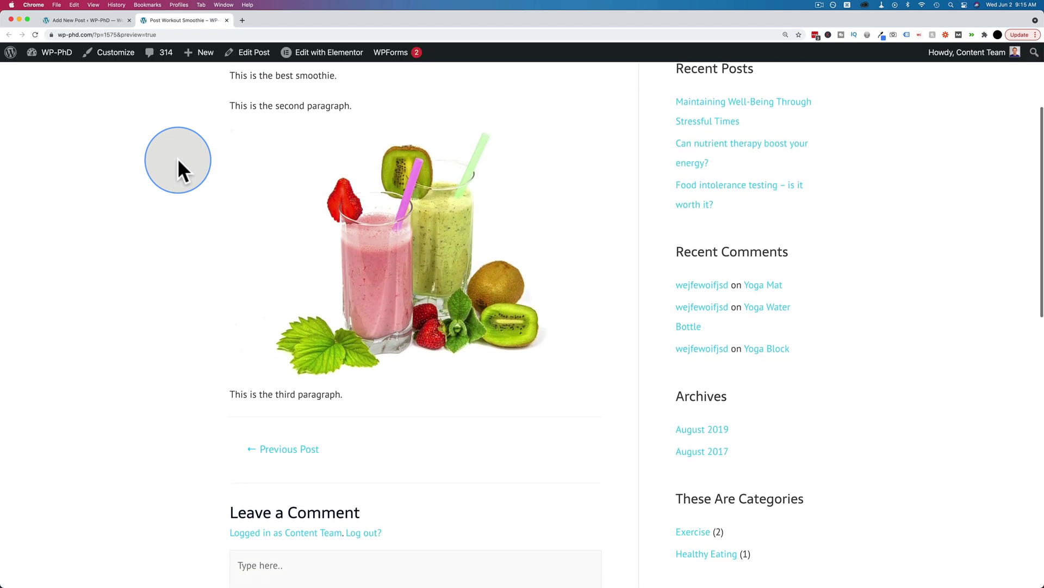
scroll(177, 158, up, 5)
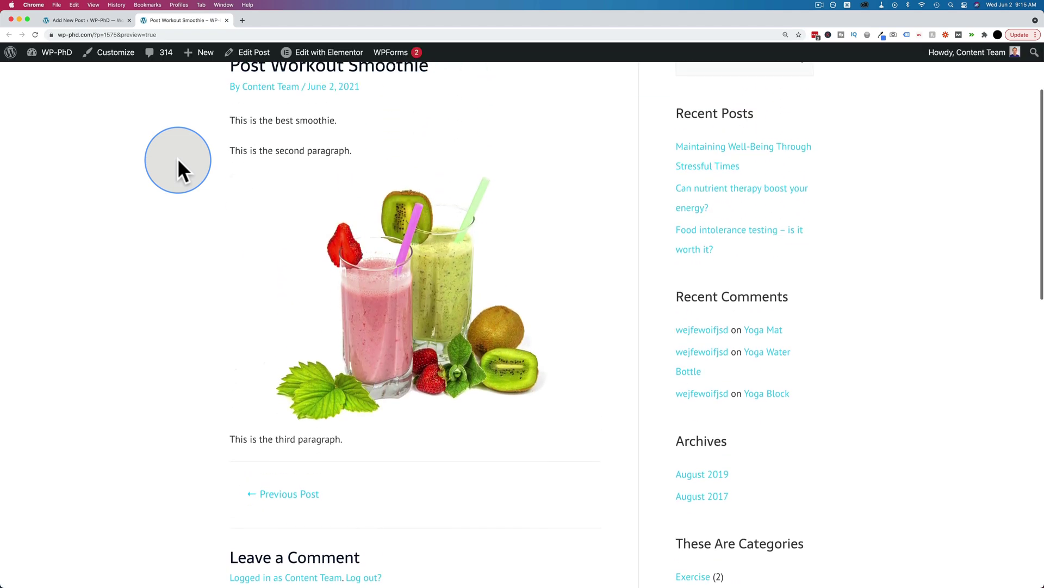
scroll(179, 160, up, 2)
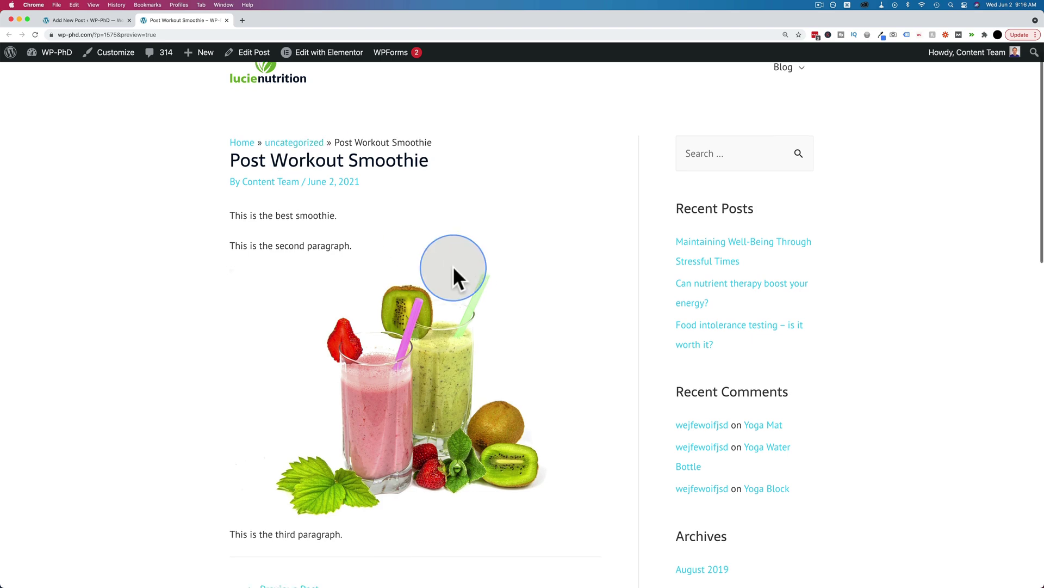
scroll(454, 272, down, 5)
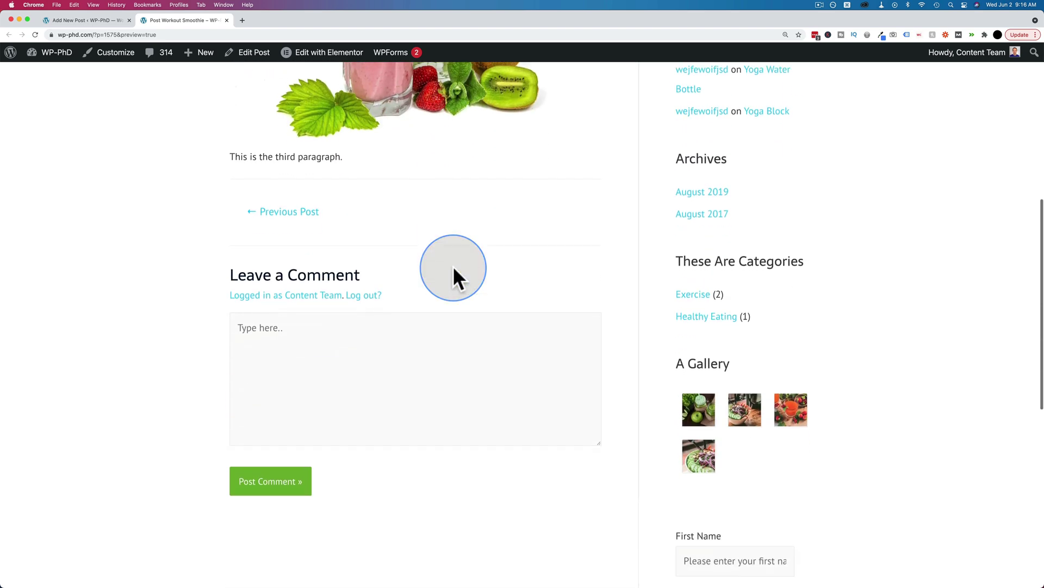
scroll(453, 266, up, 7)
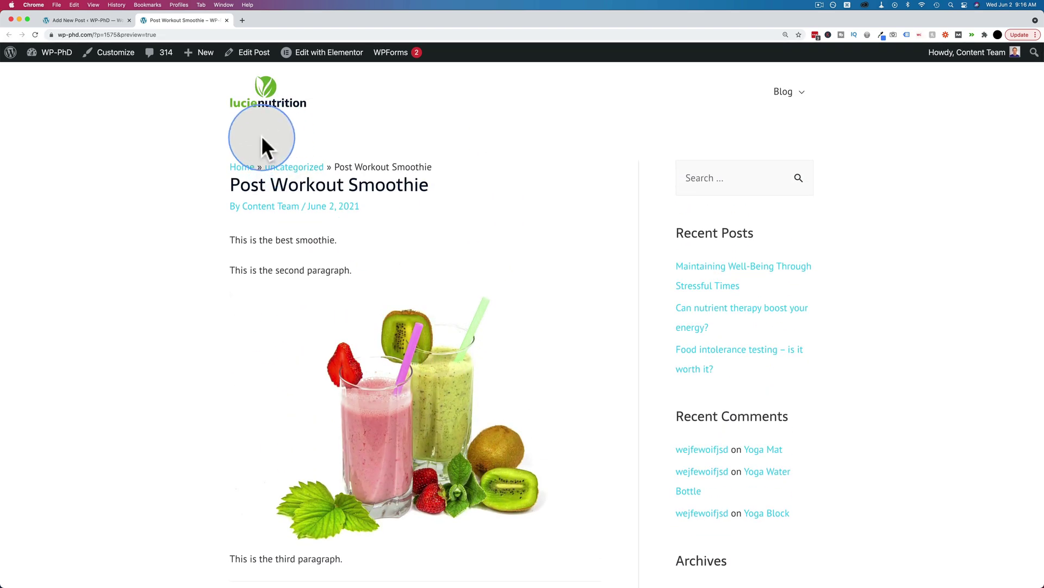
Return to the post editor and change the post's category from uncategorized to Healthy Eating
click(98, 20)
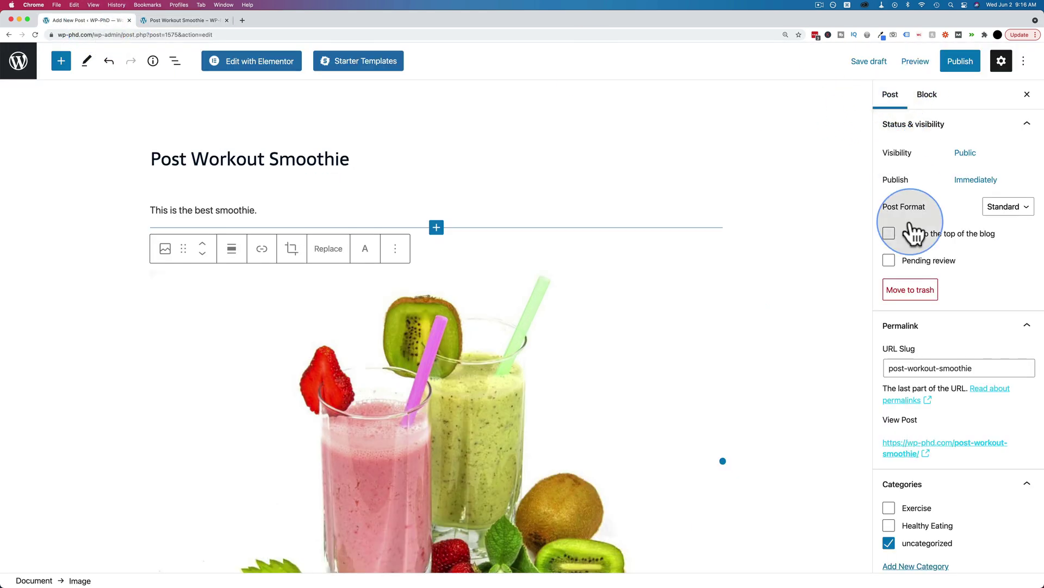
scroll(906, 223, down, 3)
scroll(911, 230, down, 4)
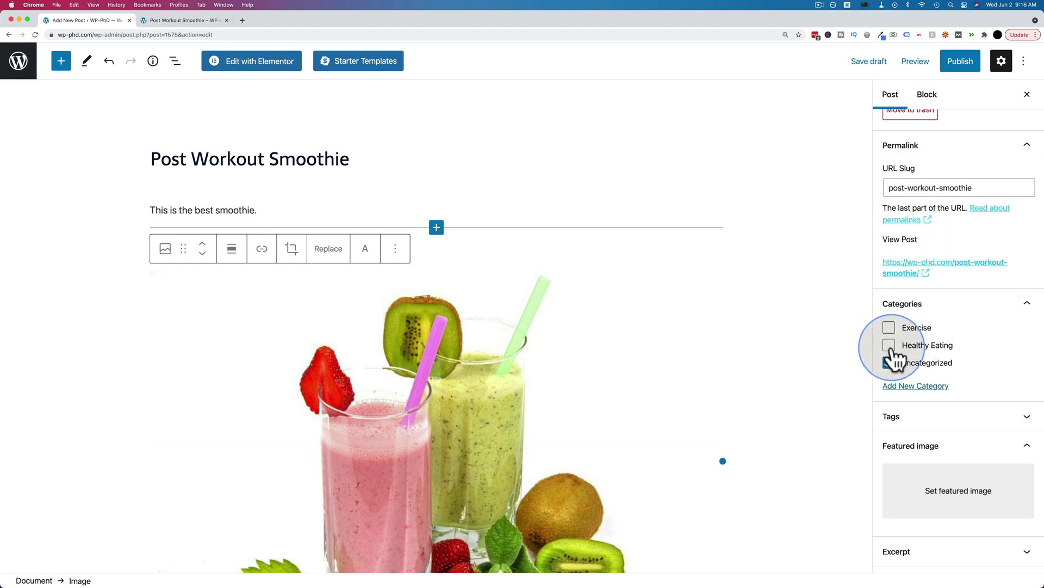
click(890, 363)
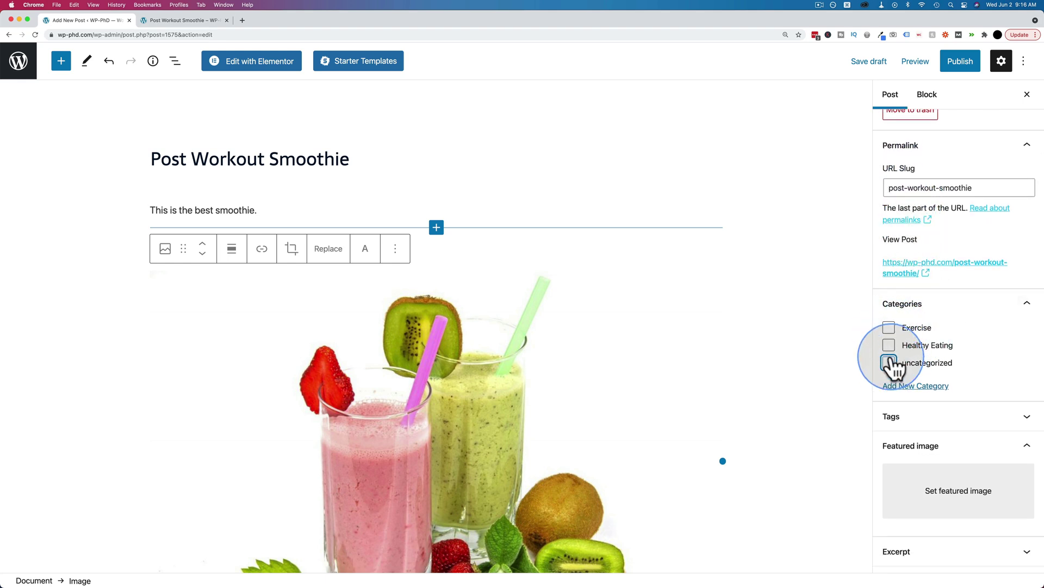
click(890, 346)
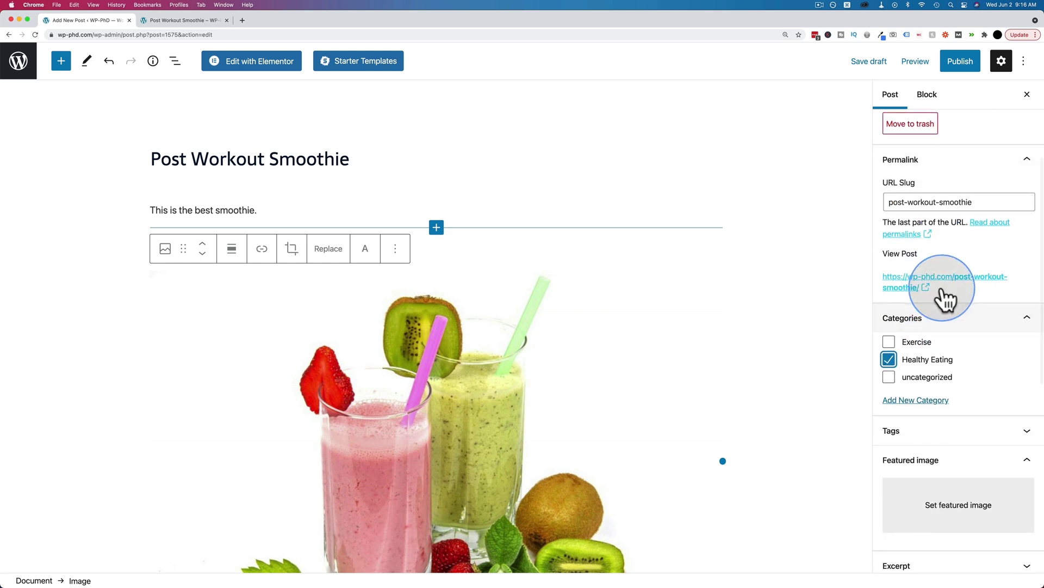
Examine the post's visibility options and its publish date calendar without changing either
scroll(944, 299, up, 5)
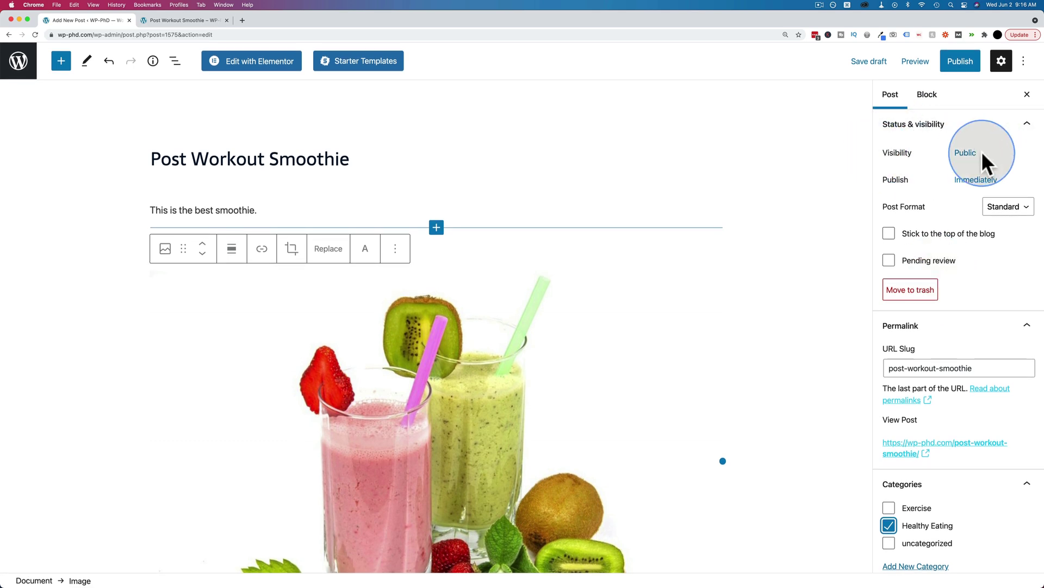
click(965, 153)
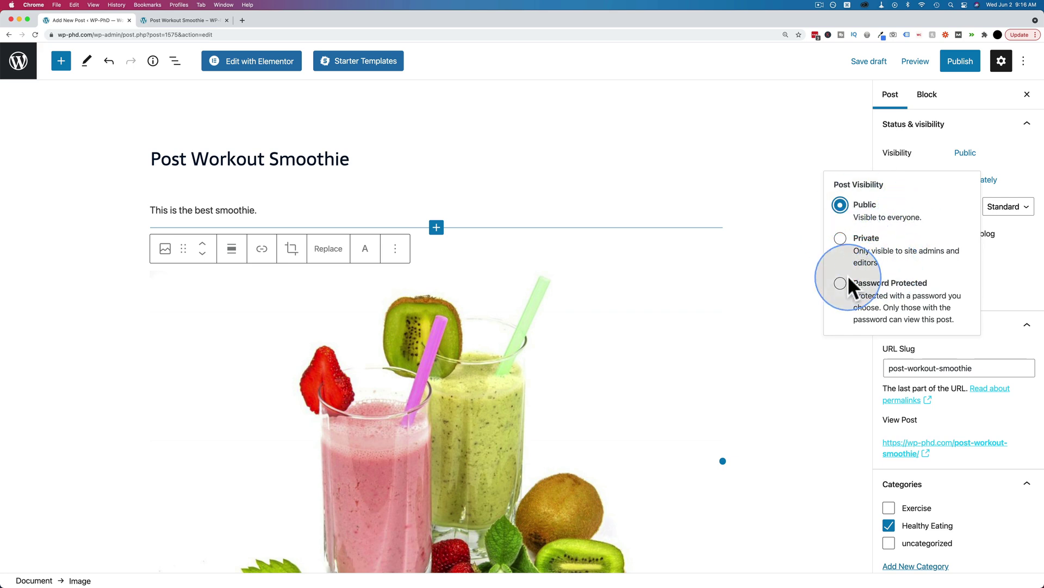
click(1006, 264)
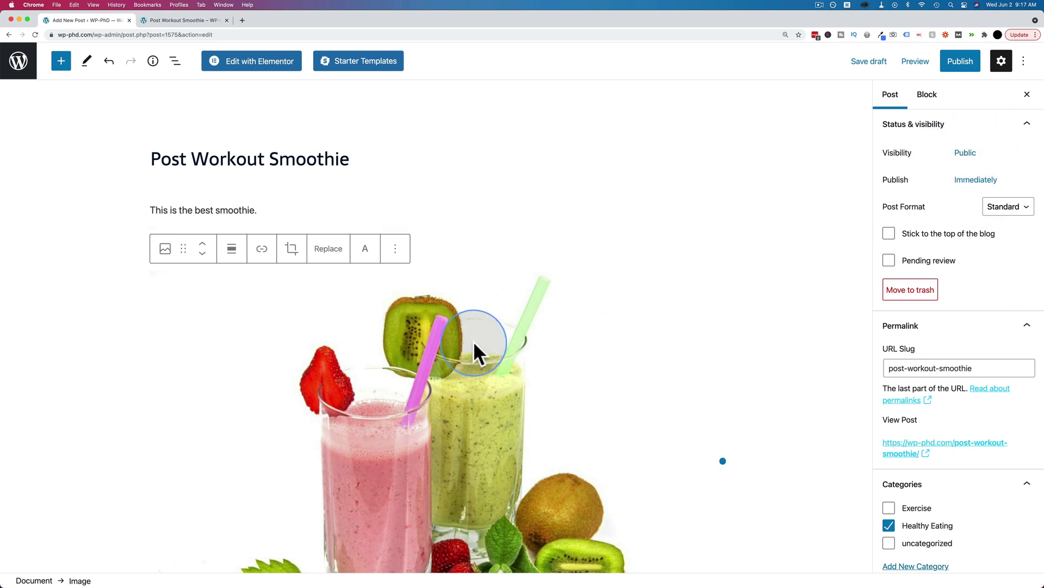
click(987, 182)
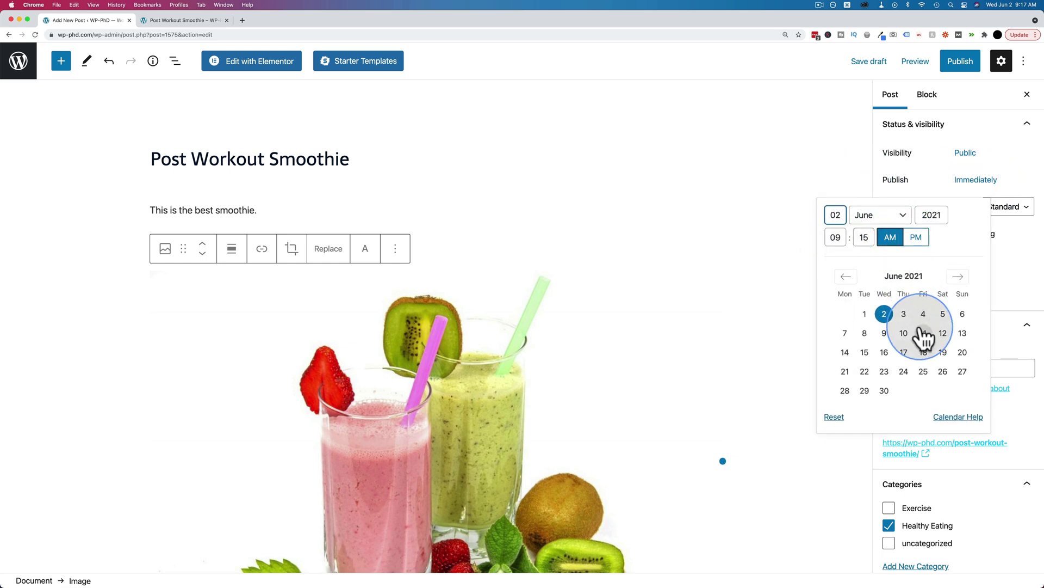
click(1029, 276)
Mark the post as pending review, and remove that mark again
scroll(978, 236, down, 2)
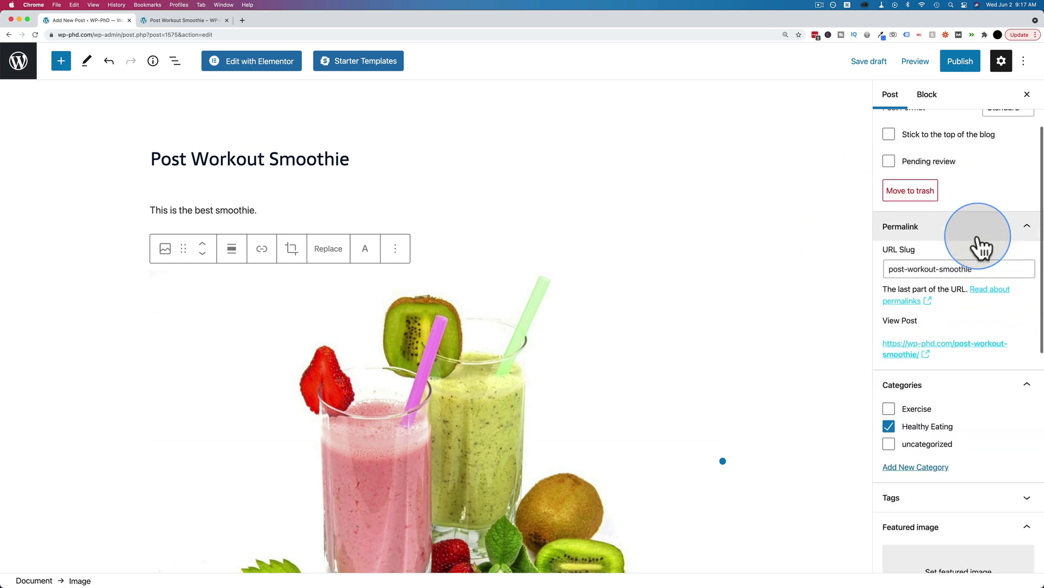
scroll(977, 235, up, 1)
scroll(977, 234, up, 1)
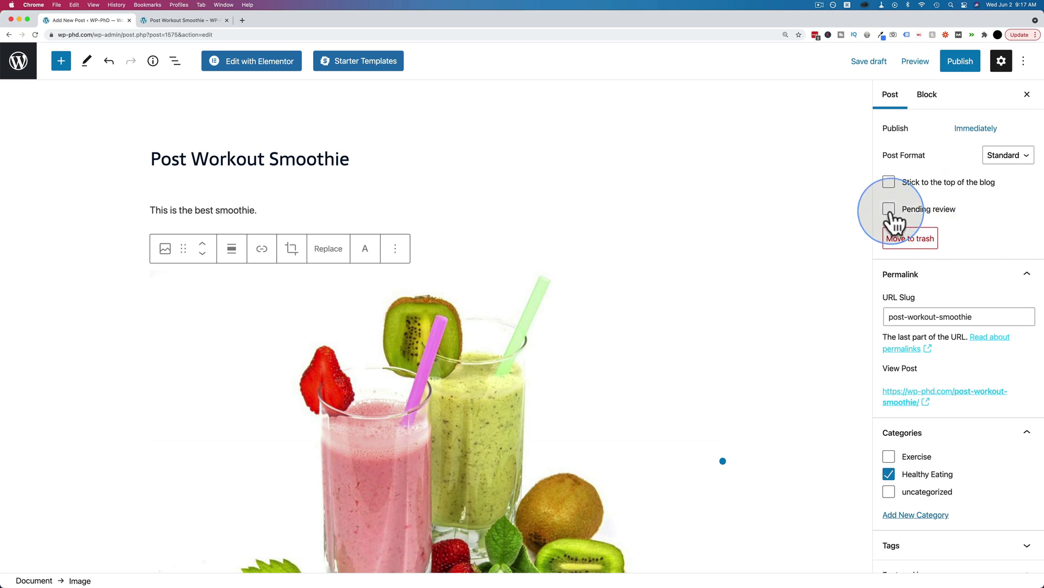
click(890, 214)
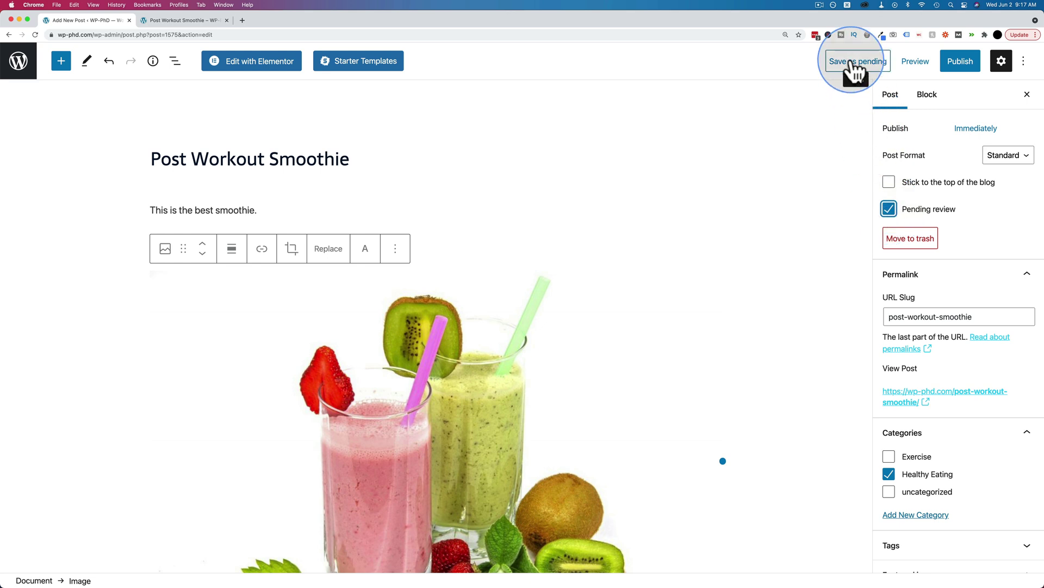
click(890, 214)
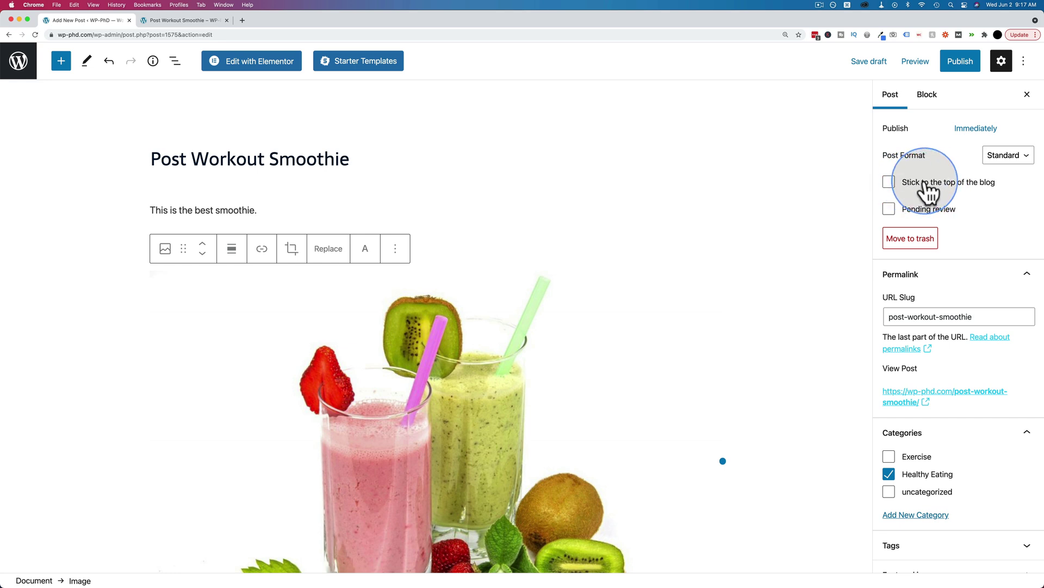
Select the whole URL slug in the post's permalink settings to inspect it
scroll(941, 201, down, 3)
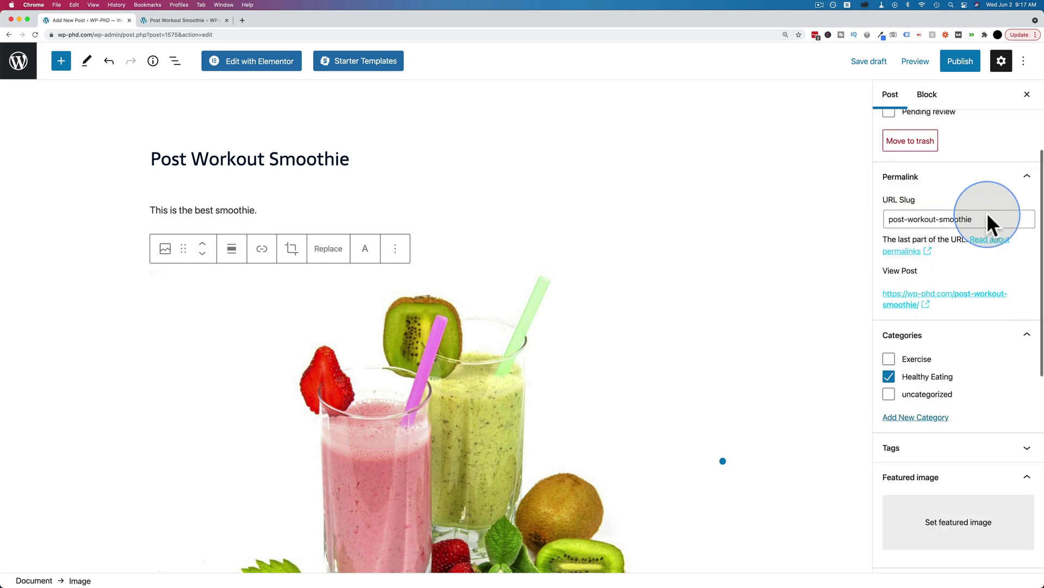
drag(974, 214, 885, 214)
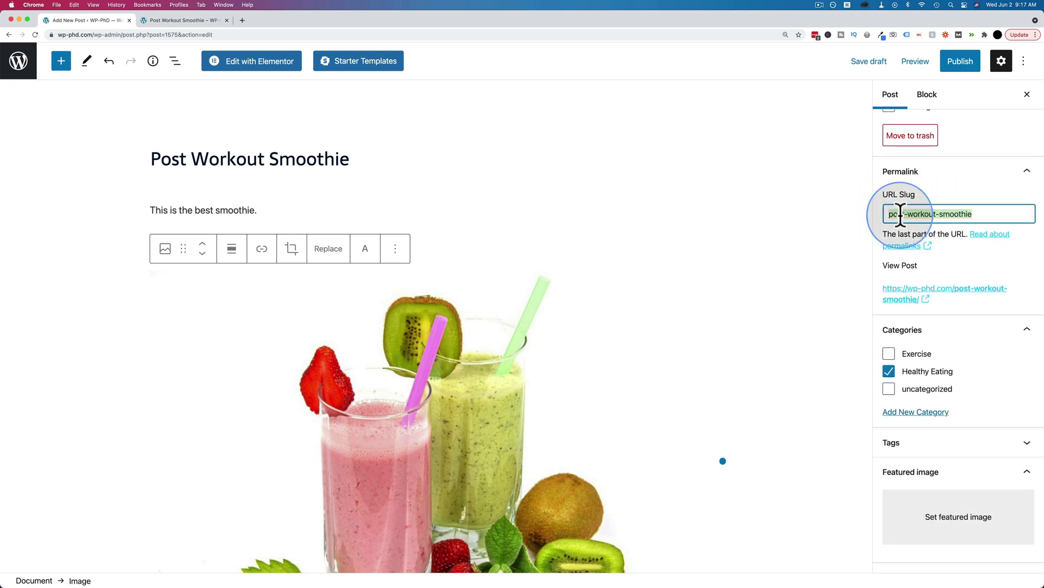
drag(981, 213, 875, 211)
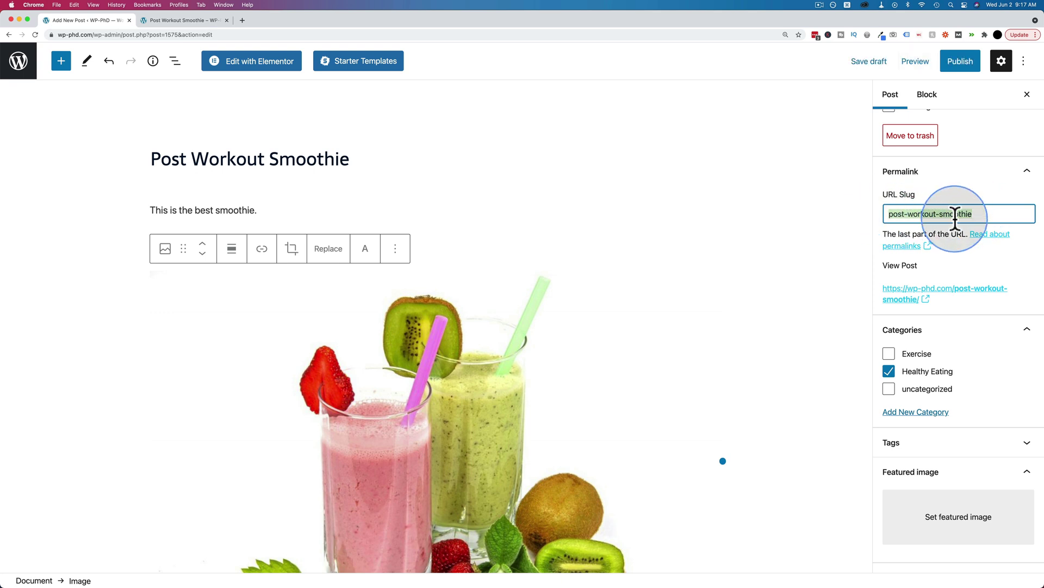
drag(976, 212, 844, 210)
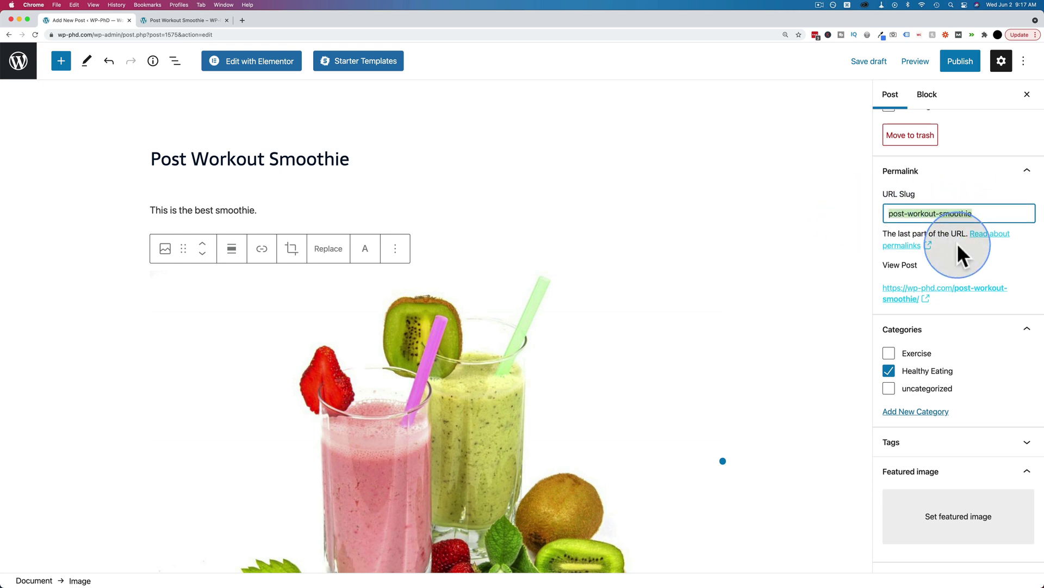
Add the tag "Smoothie" to the post
scroll(947, 256, down, 3)
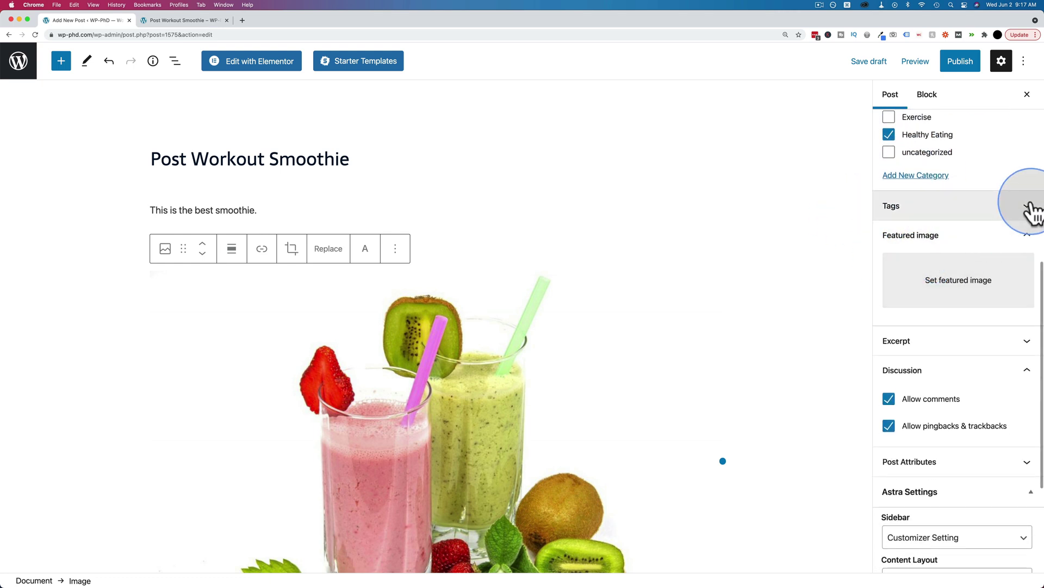
click(1027, 207)
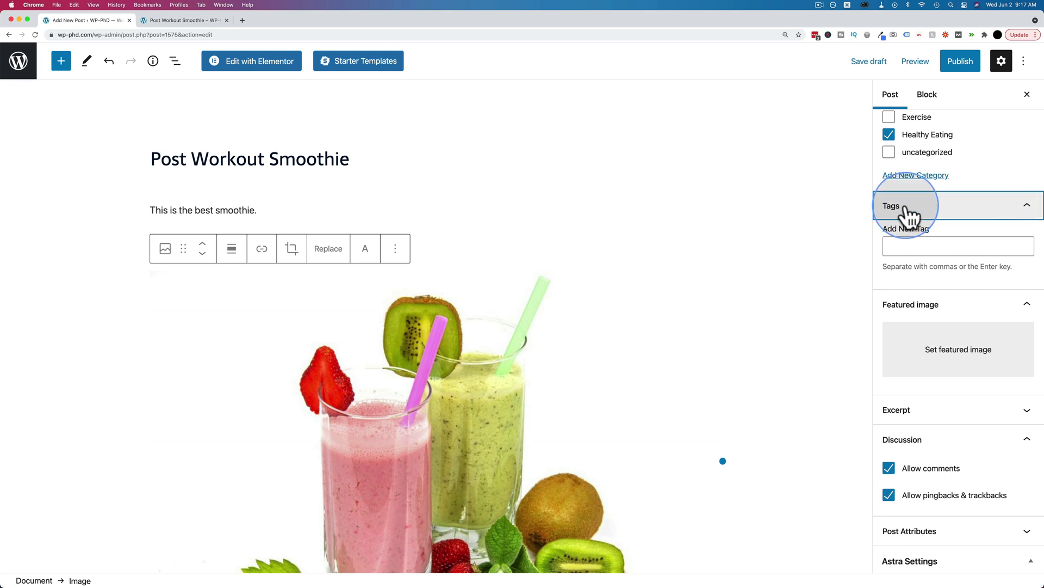
click(932, 248)
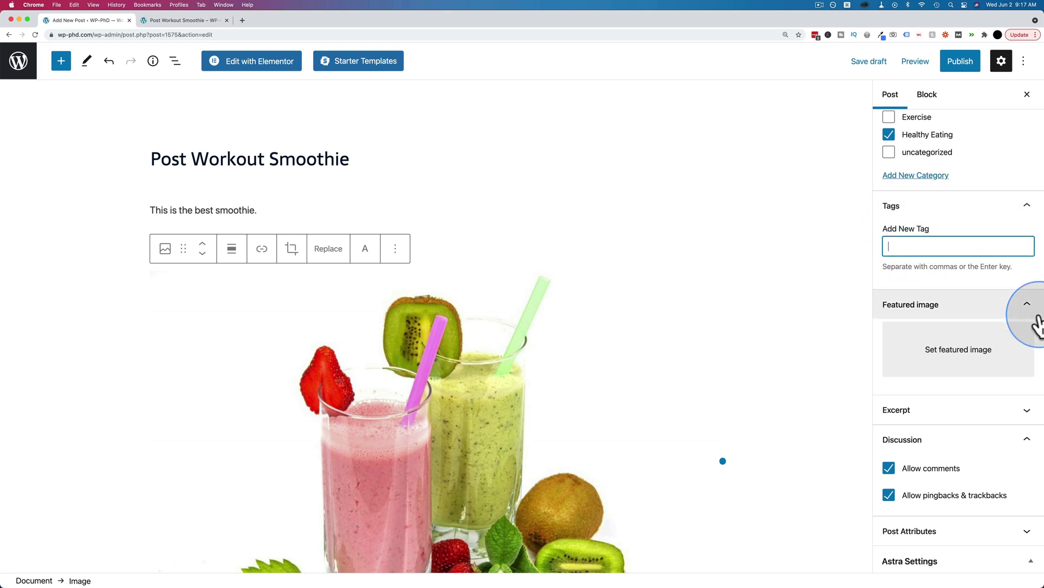
text(Smoothie)
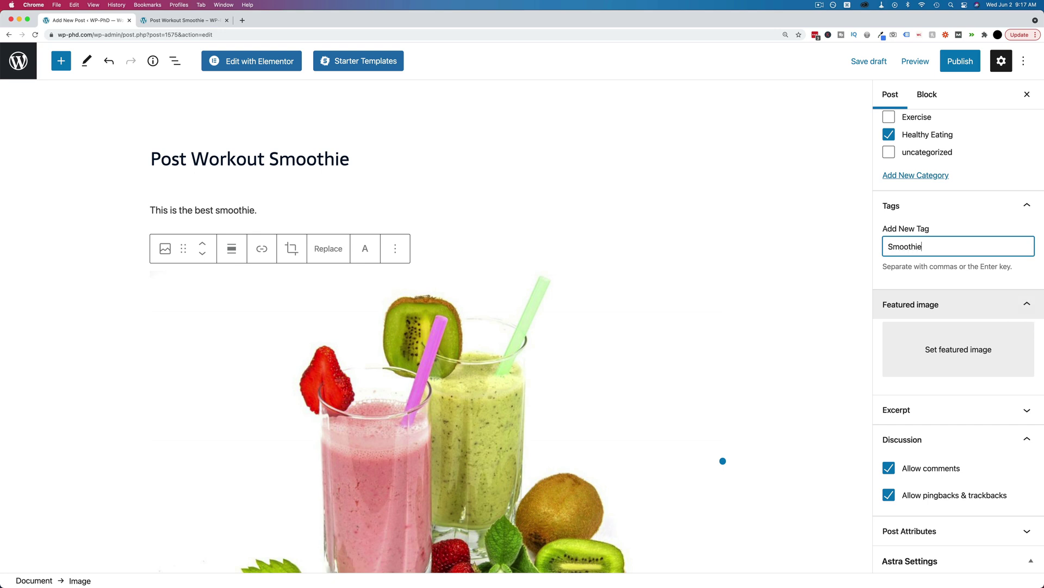
key(Return)
click(933, 247)
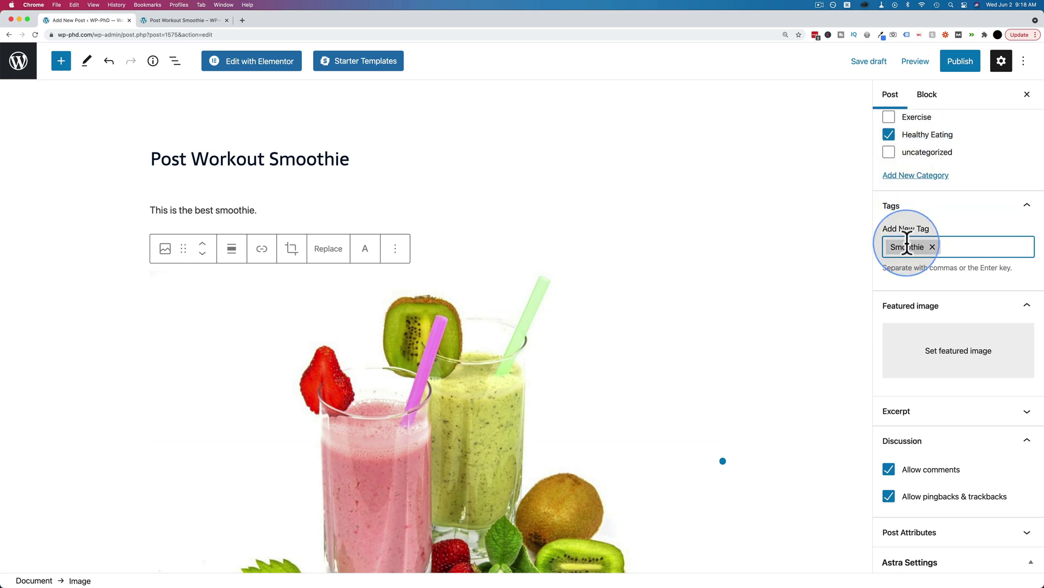
Look over the featured image setting and expand the excerpt section
scroll(921, 240, down, 3)
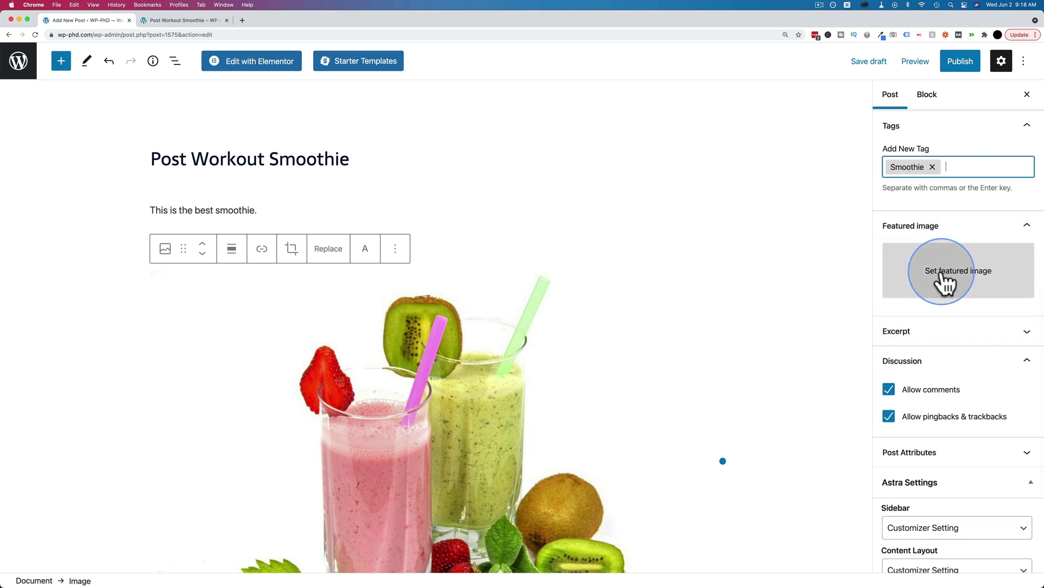
scroll(945, 282, down, 3)
click(1026, 225)
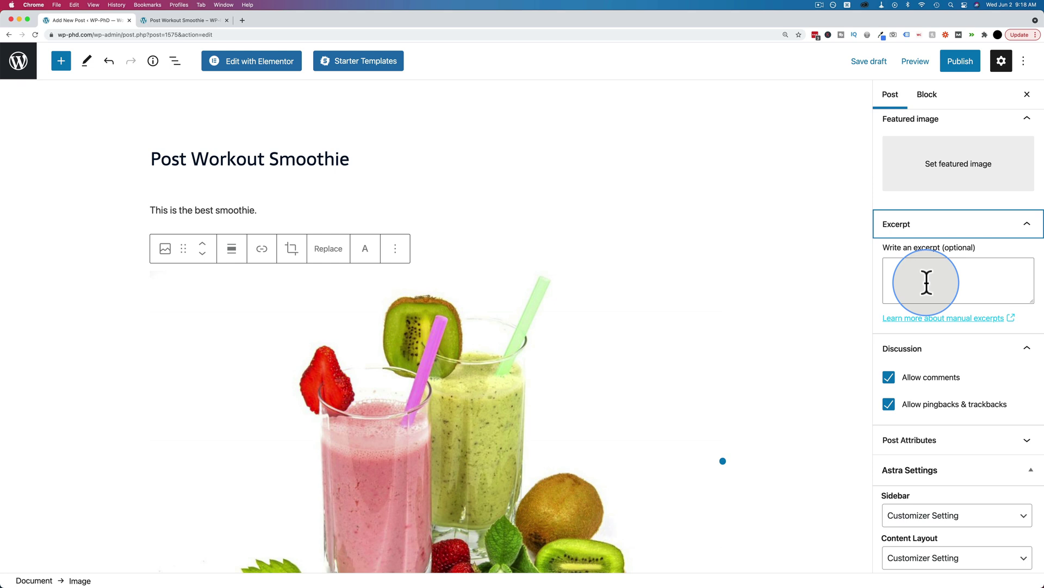
Disallow pingbacks and trackbacks for the post, and check the template choices in its post attributes, keeping Default Template
scroll(927, 283, down, 5)
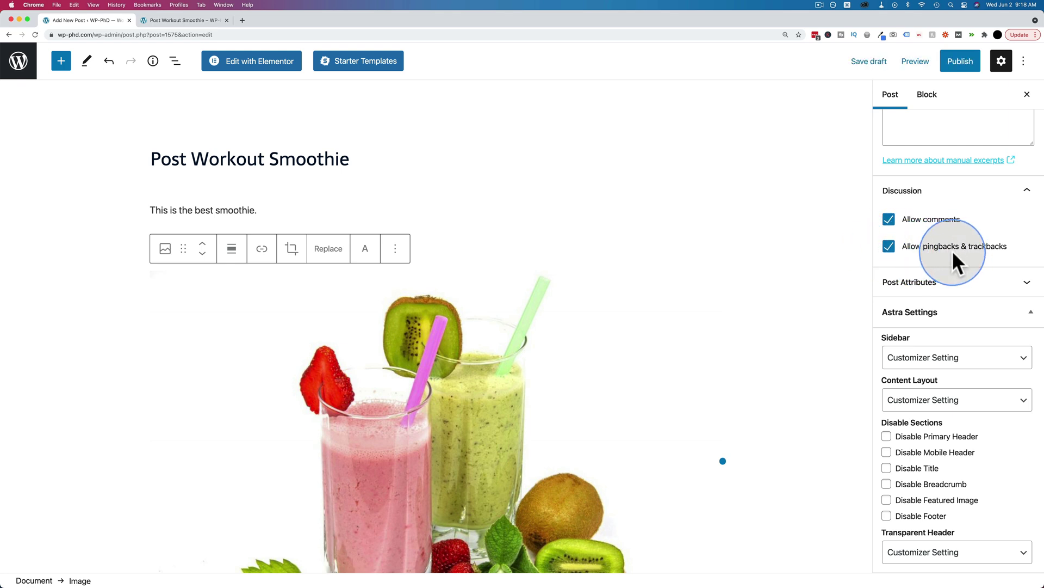
click(901, 249)
click(993, 289)
click(937, 330)
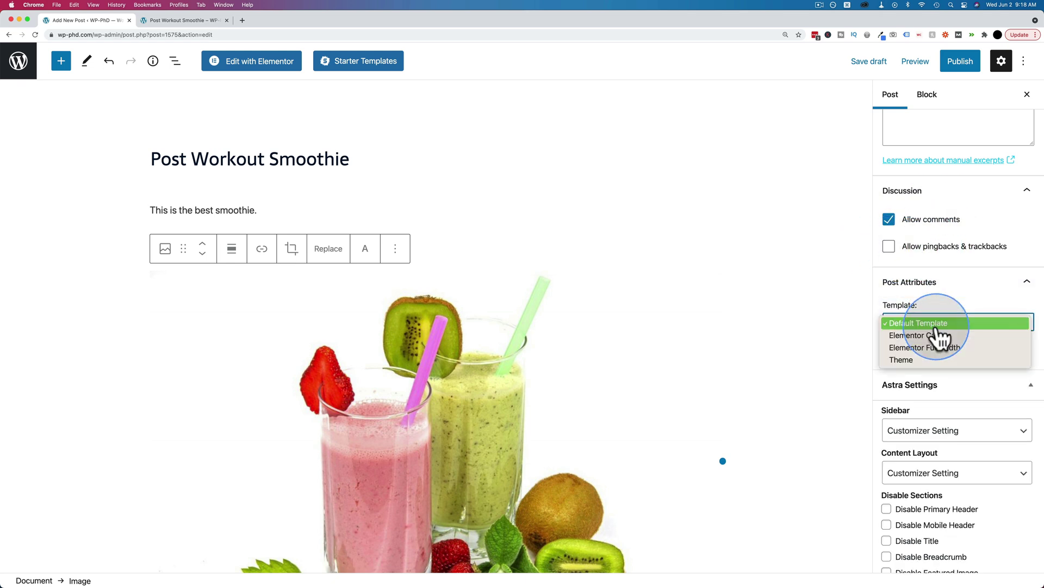
click(931, 298)
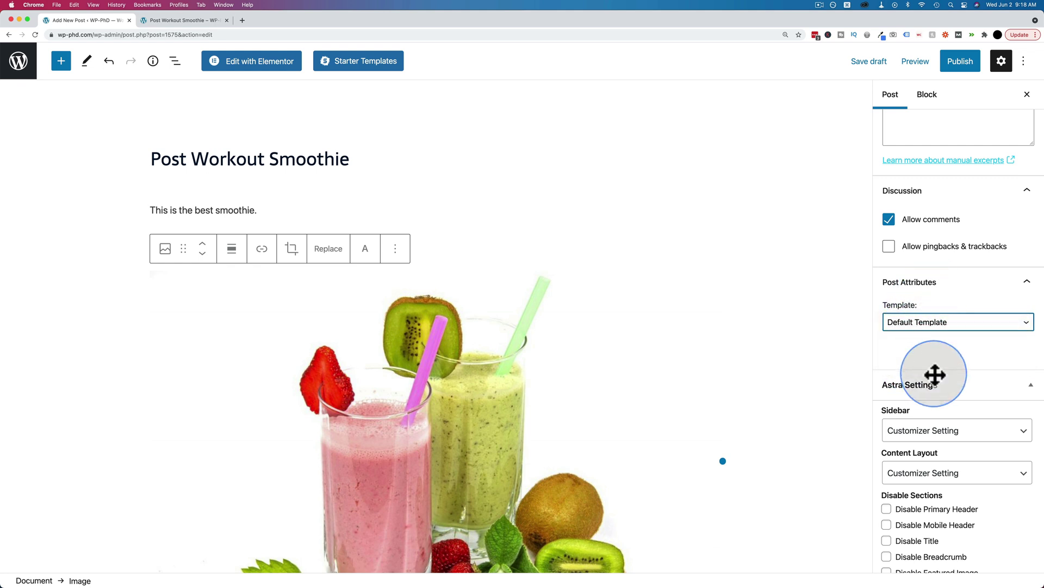
Publish the post and confirm the publication
scroll(935, 374, down, 3)
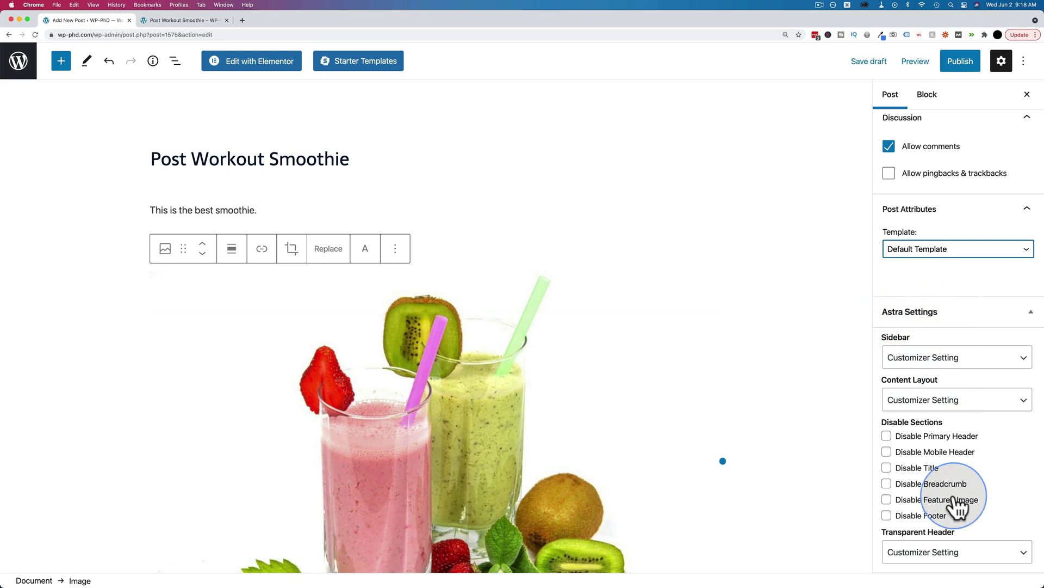
scroll(954, 496, up, 10)
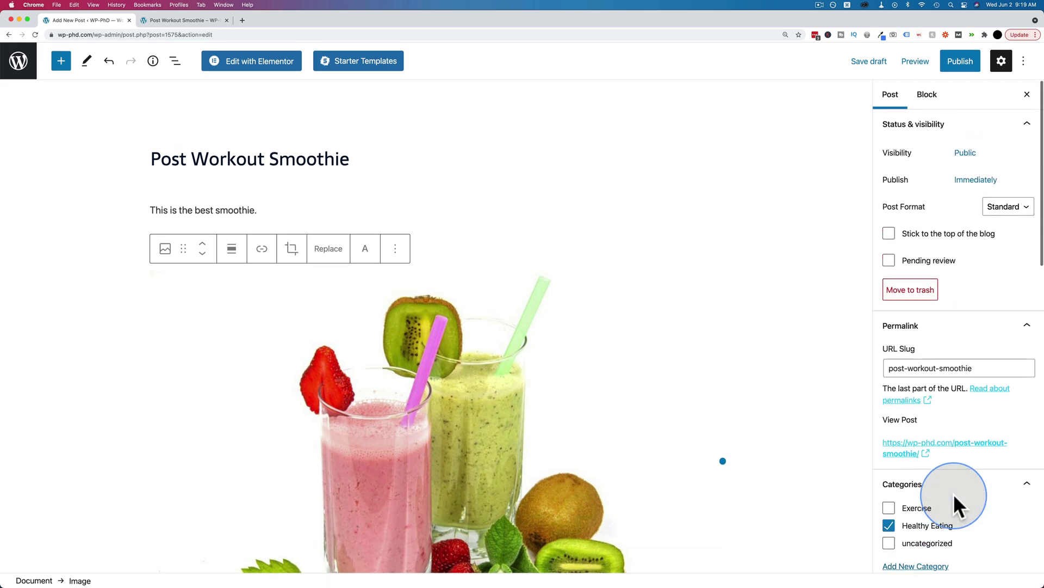
click(962, 67)
click(946, 61)
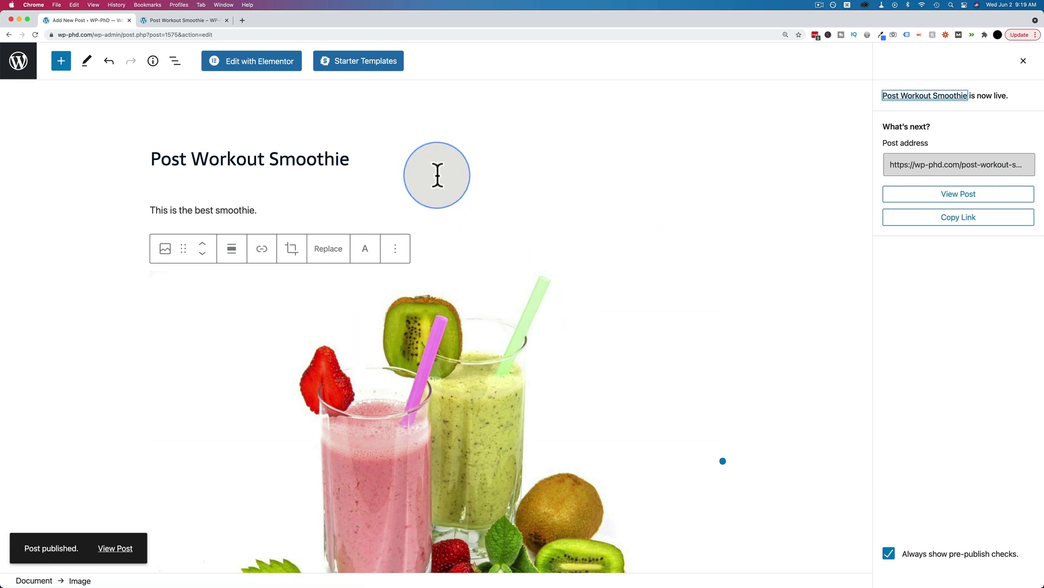
Duplicate the third paragraph below itself, change the copy to "This is the fourth paragraph." and update the published post
scroll(443, 307, down, 6)
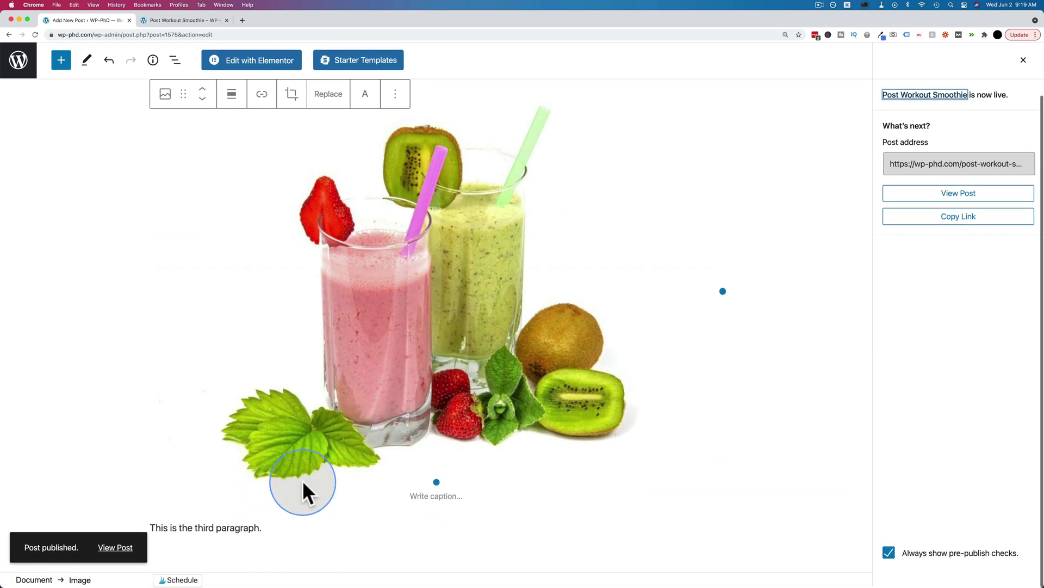
triple_click(242, 529)
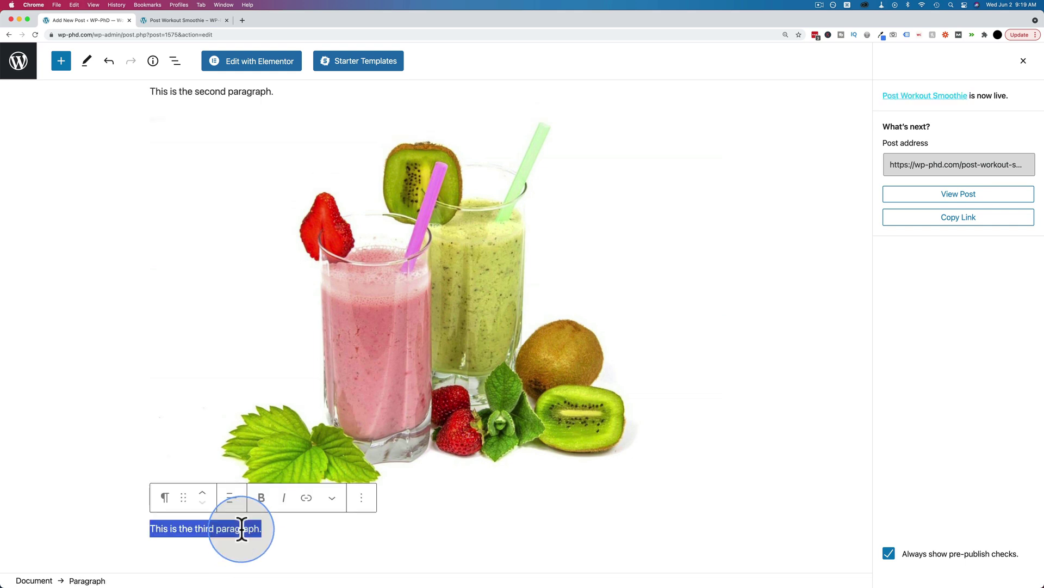
click(272, 526)
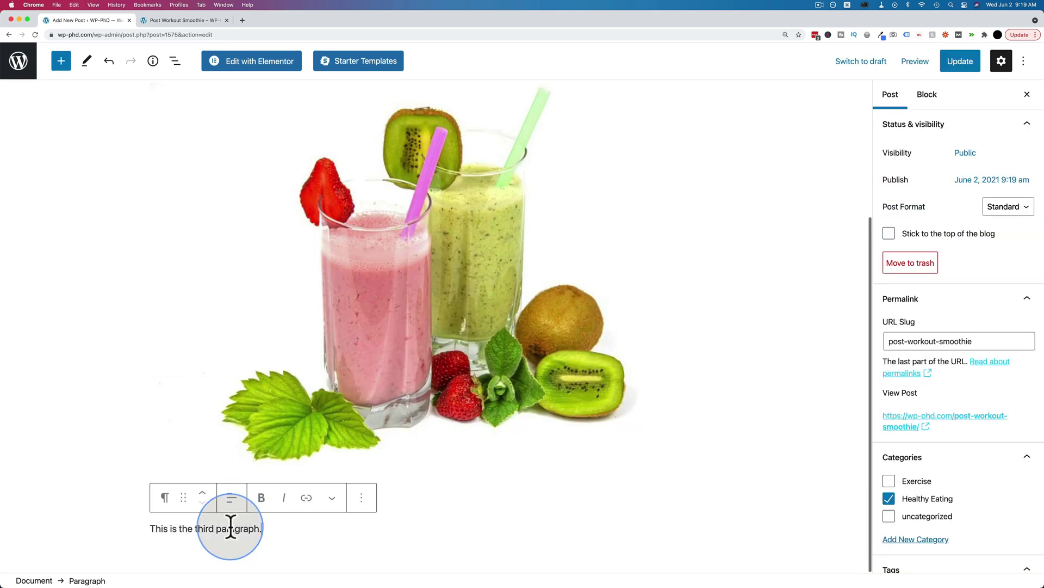
double_click(205, 528)
text(fourth)
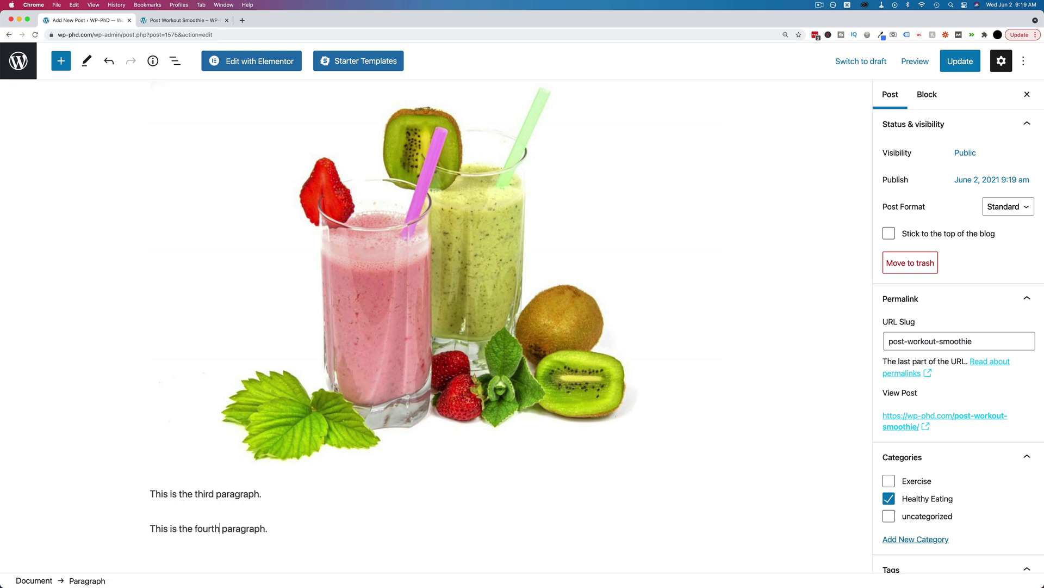
click(962, 62)
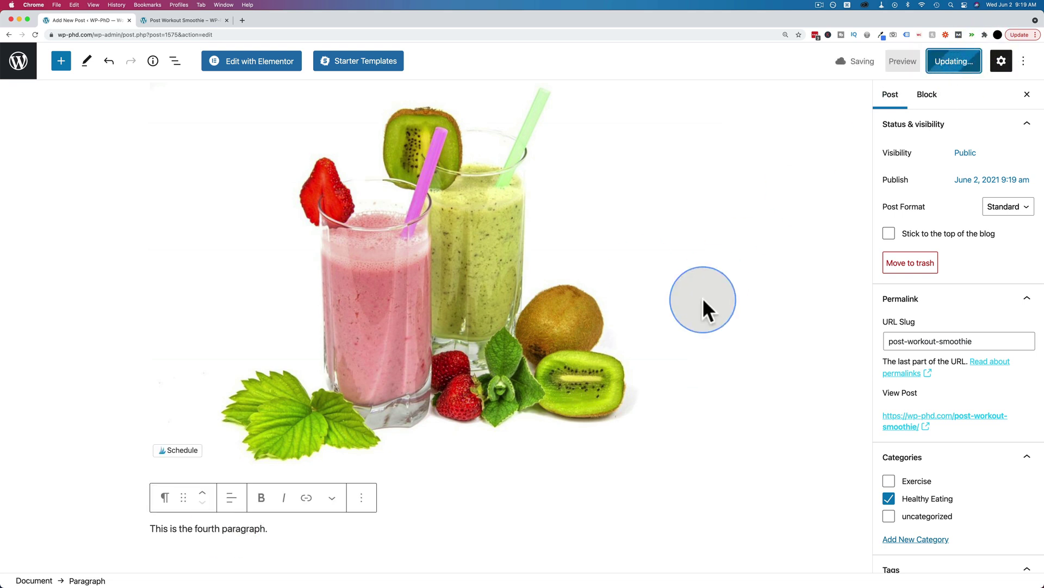